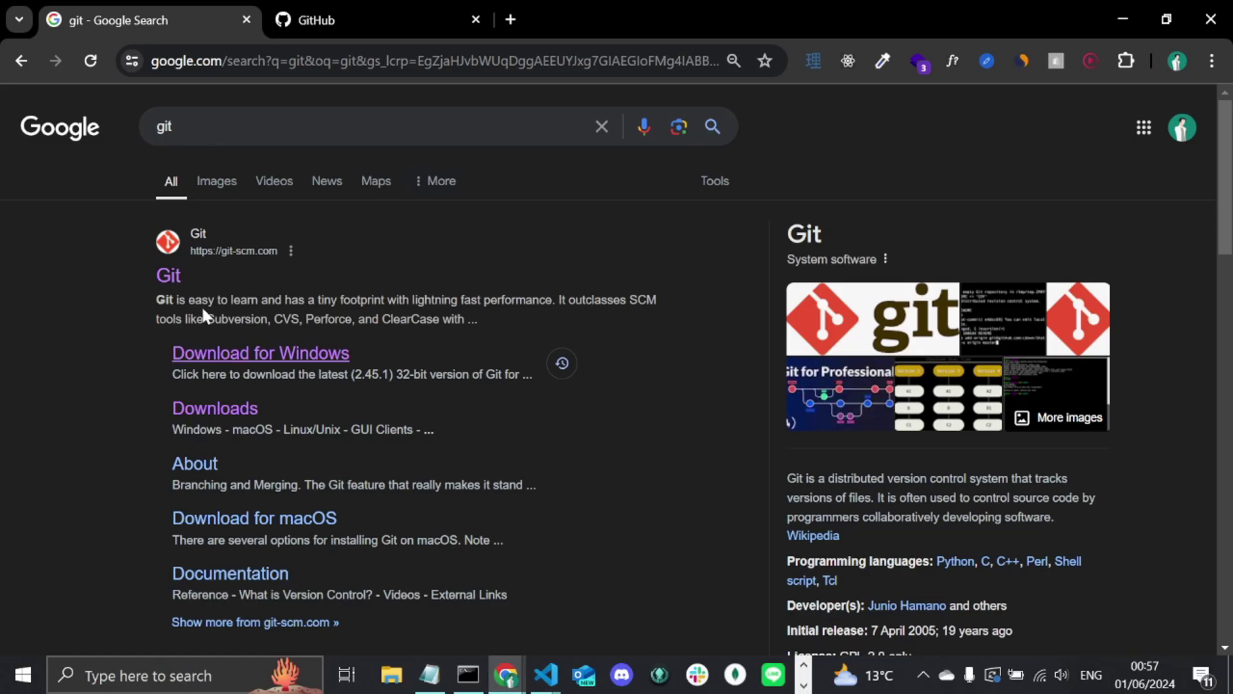
- Open the official Git site from the search results and download the latest 64-bit Git for Windows installer
left_click(174, 278)
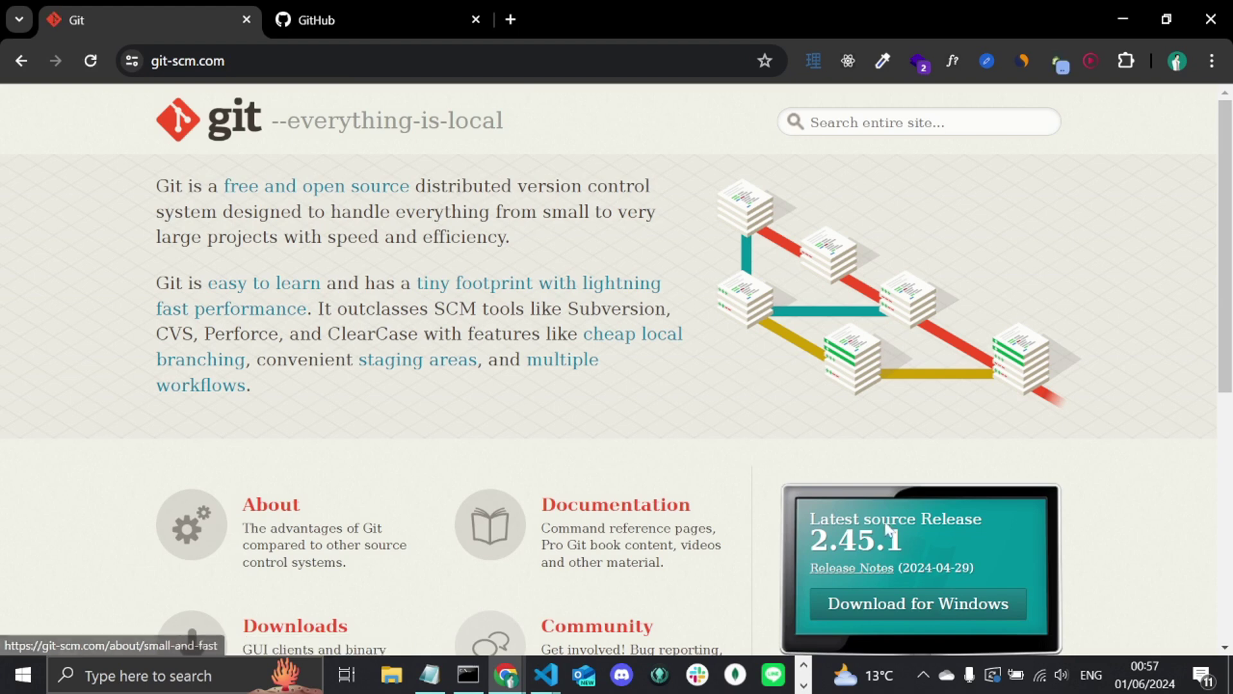
scroll(269, 504, "down", 2)
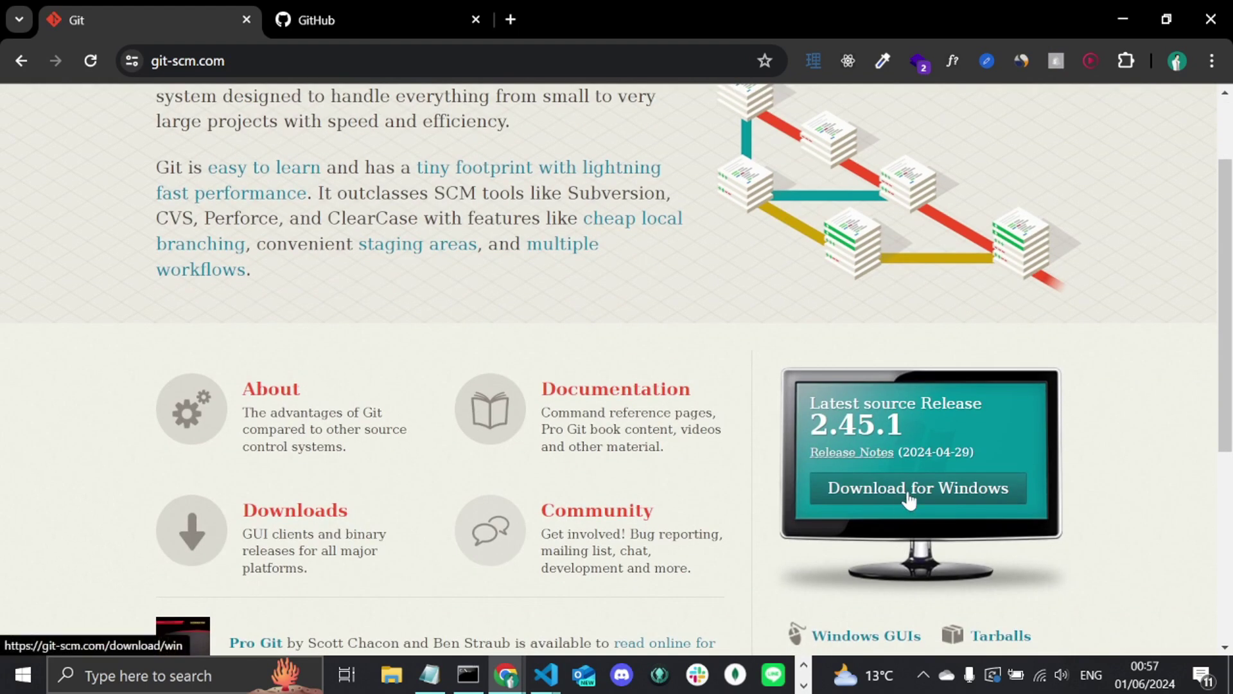
left_click(908, 494)
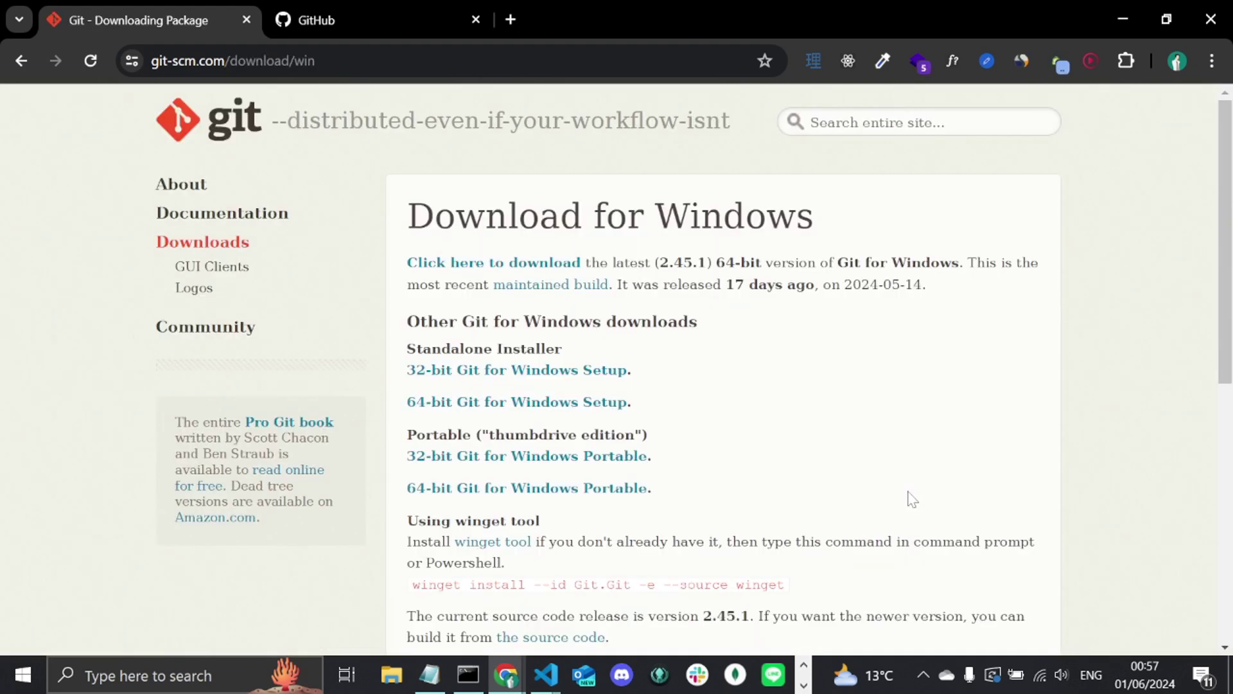
left_click(523, 265)
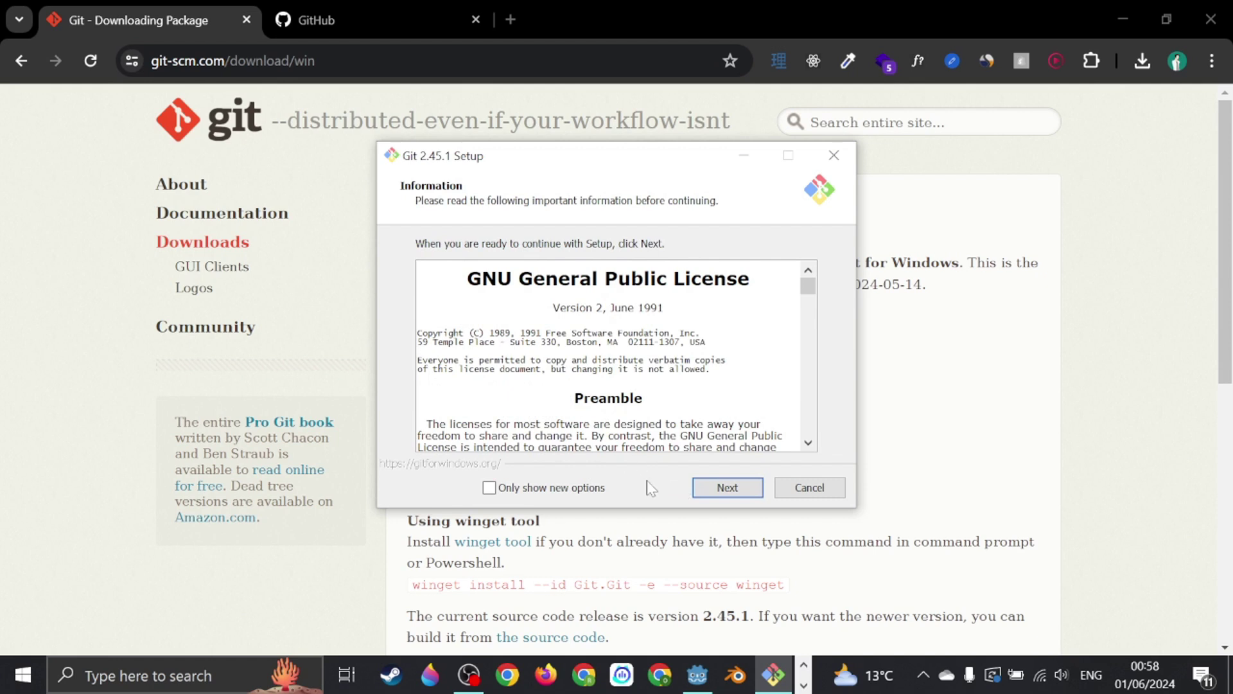
- Go through the Git 2.45.1 setup with the preselected options up to the experimental options page, and exit without installing
left_click(728, 490)
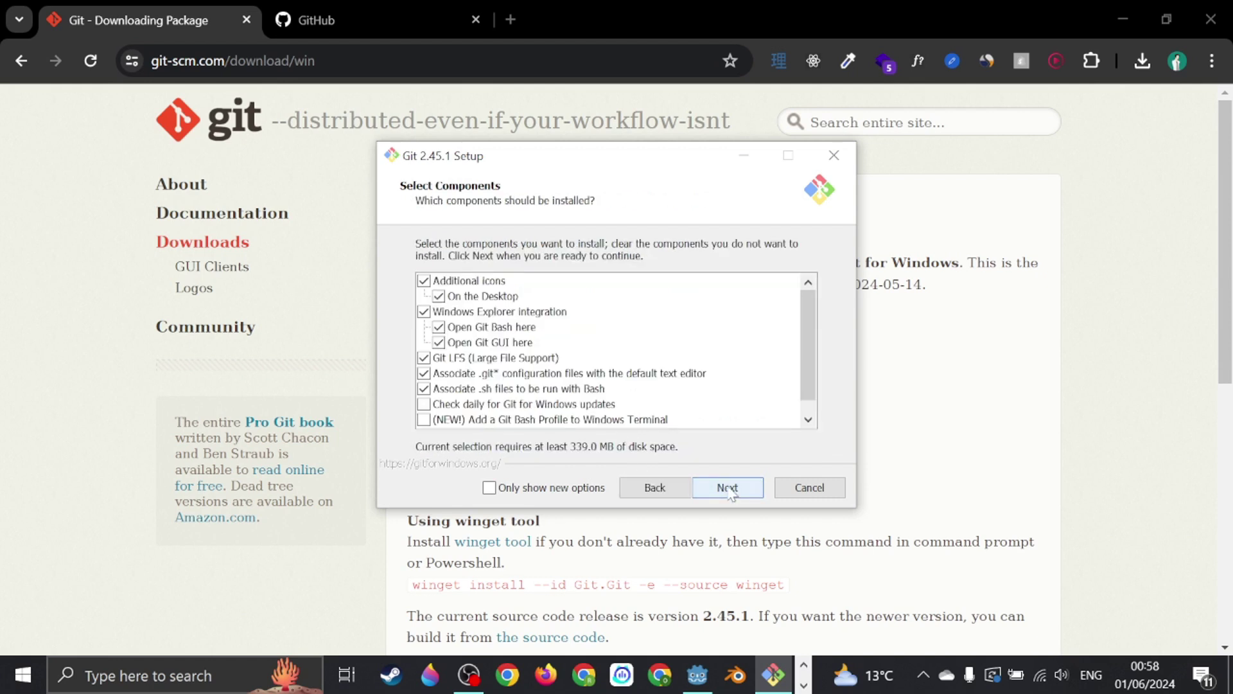
left_click(729, 488)
left_click(728, 488)
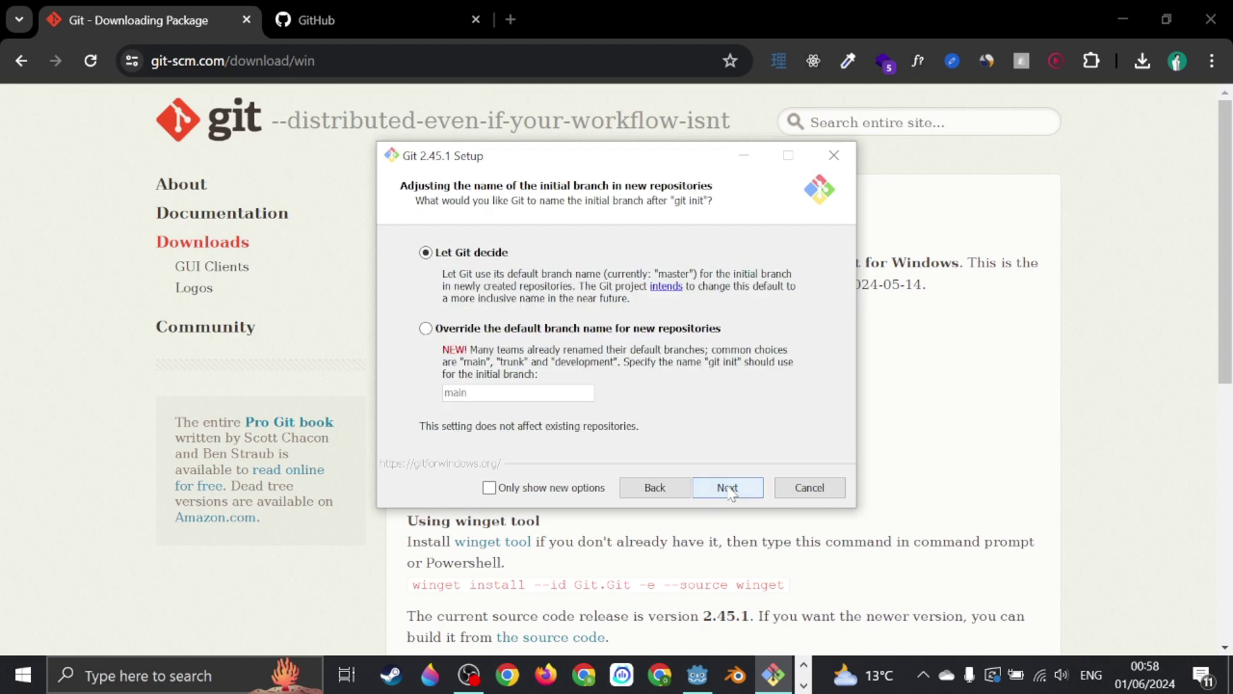
left_click(729, 488)
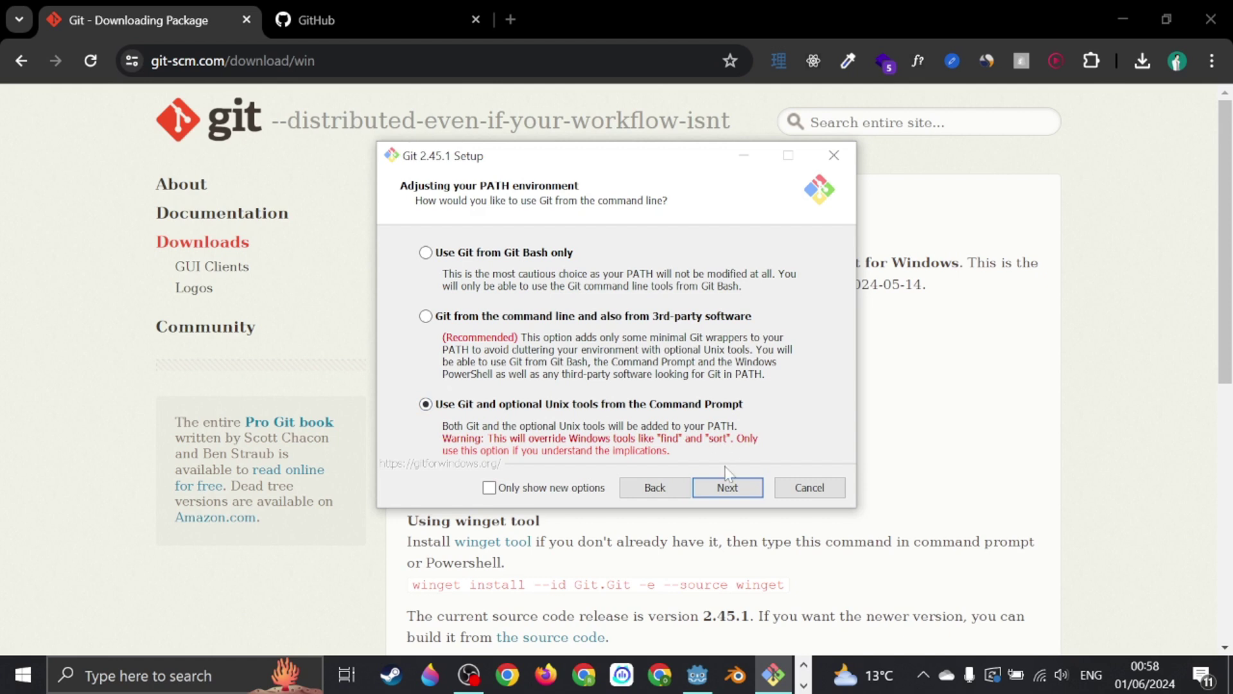
left_click(720, 489)
left_click(720, 488)
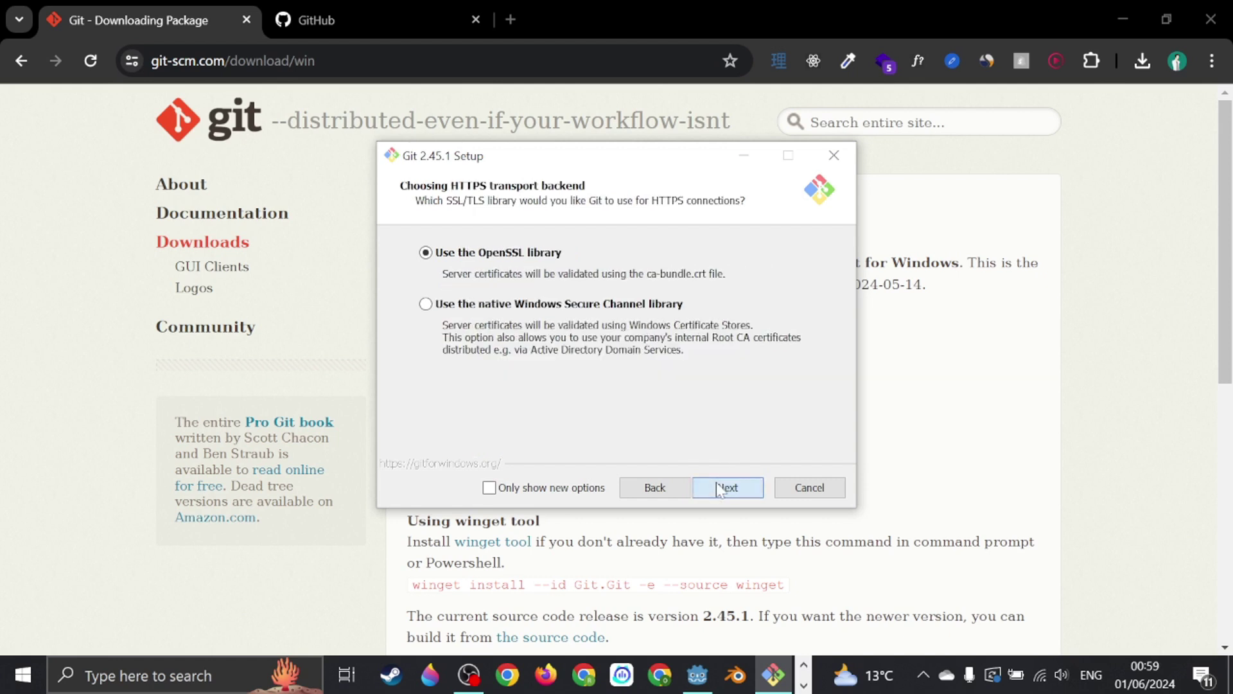
left_click(720, 489)
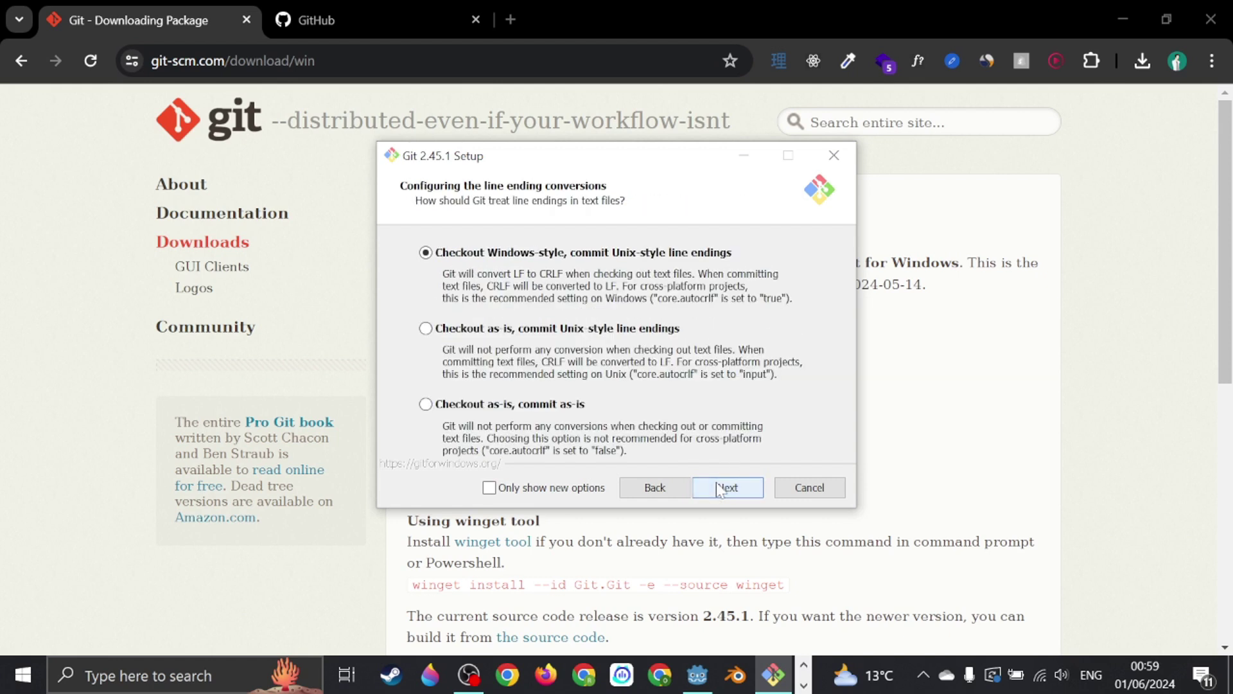
left_click(720, 489)
left_click(720, 488)
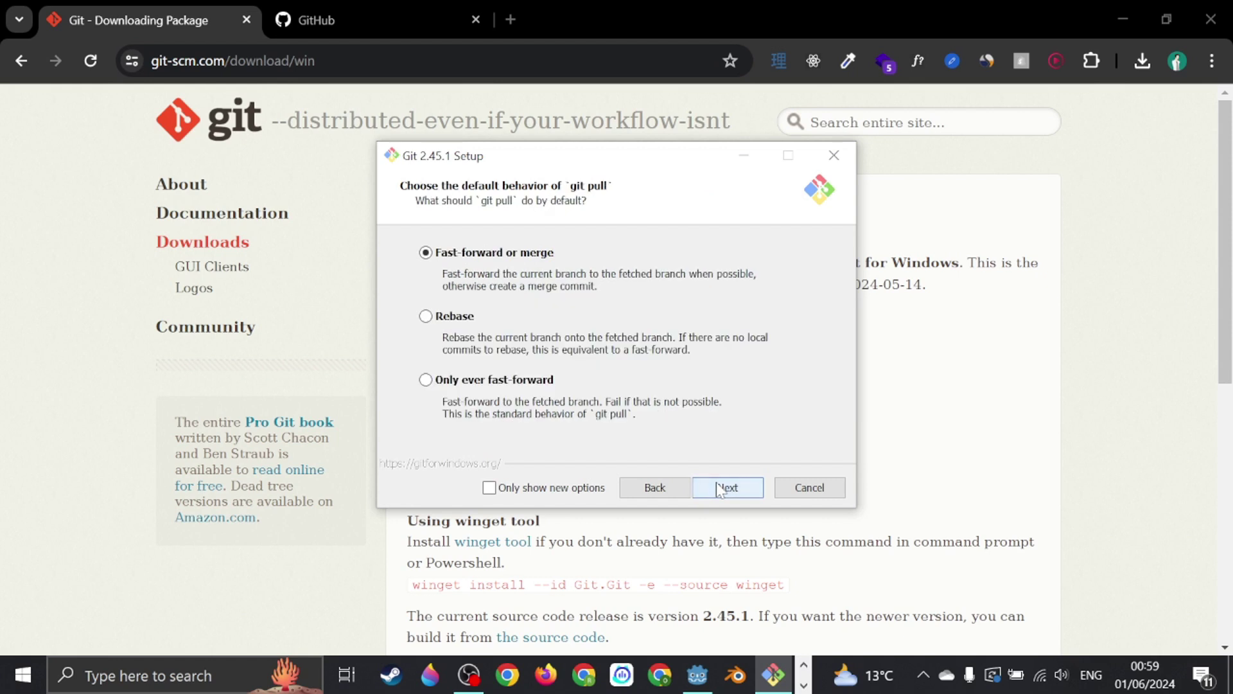
left_click(720, 489)
left_click(720, 488)
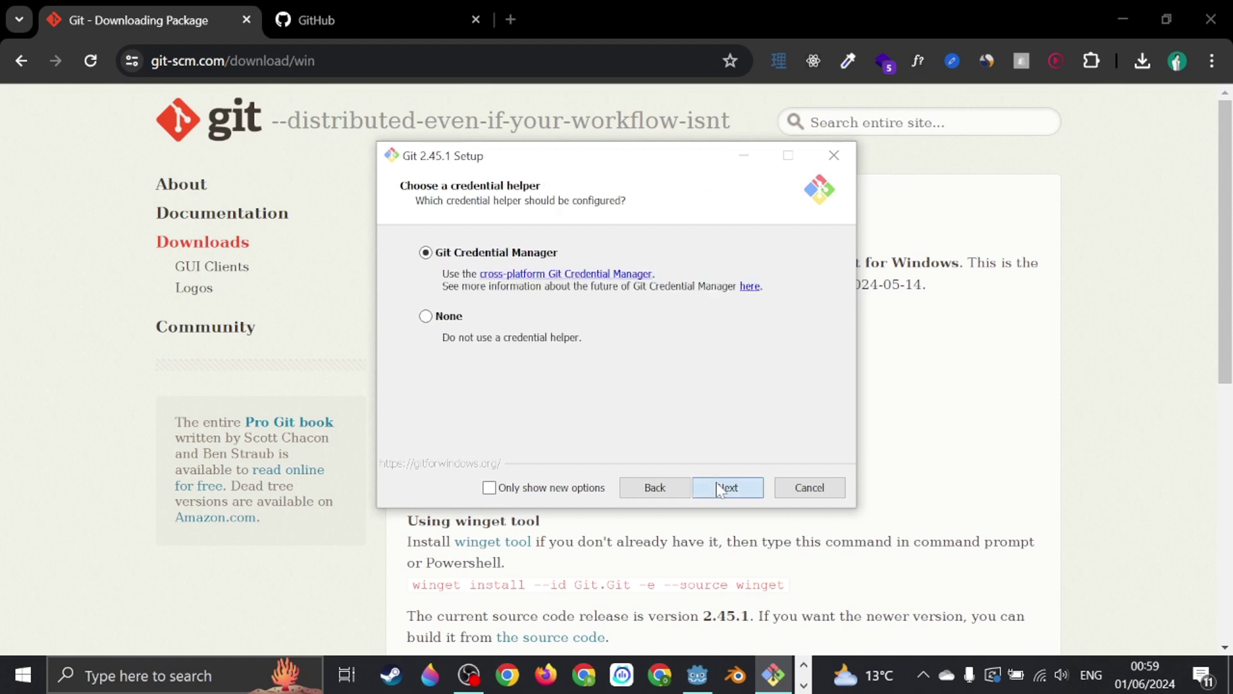
left_click(719, 489)
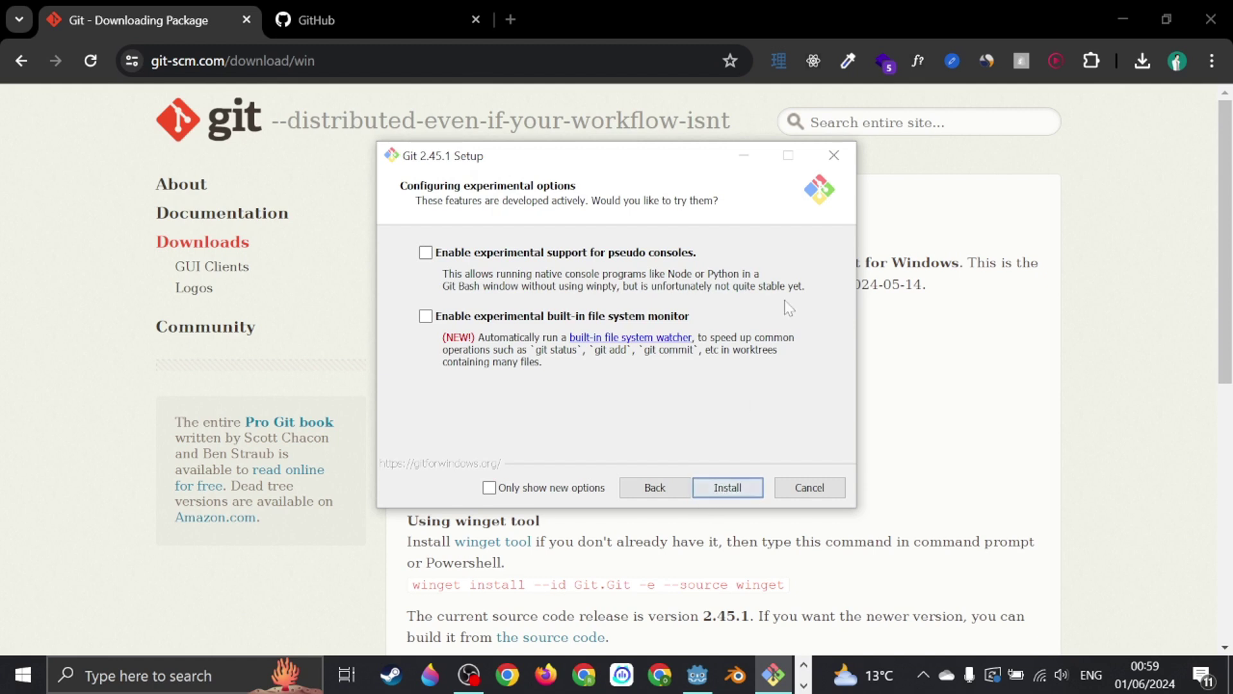
left_click(834, 155)
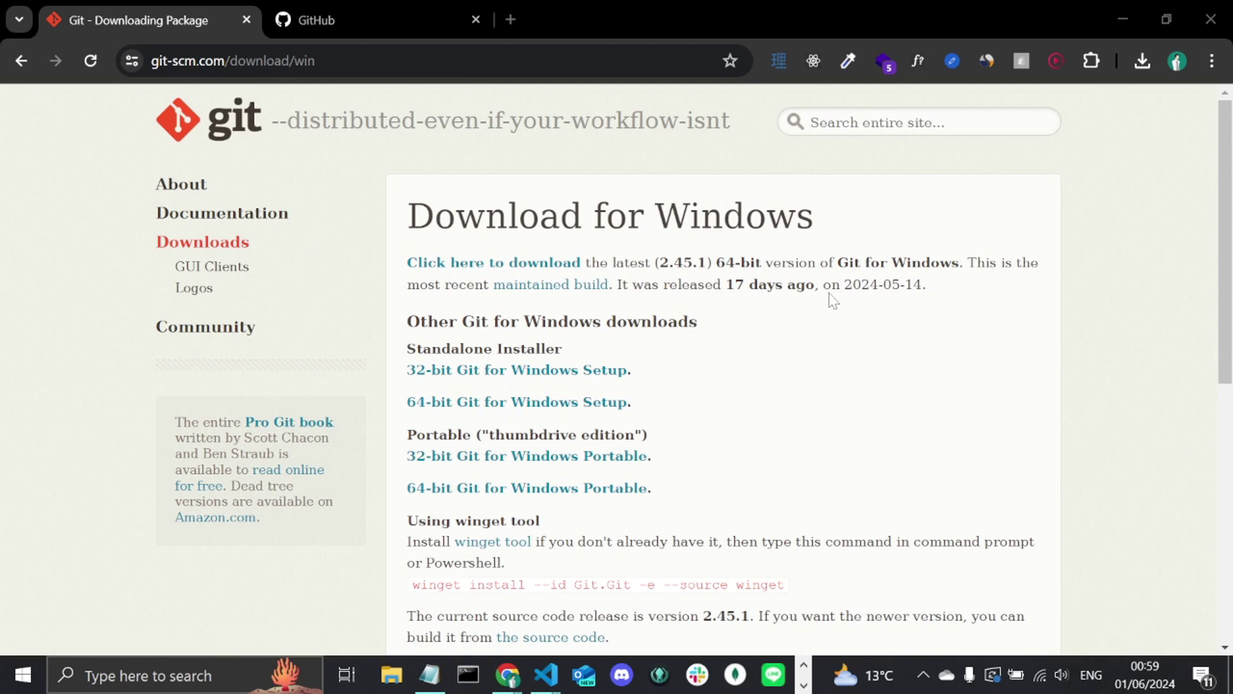
- Open Command Prompt and run git to check that Git is installed
left_click(192, 676)
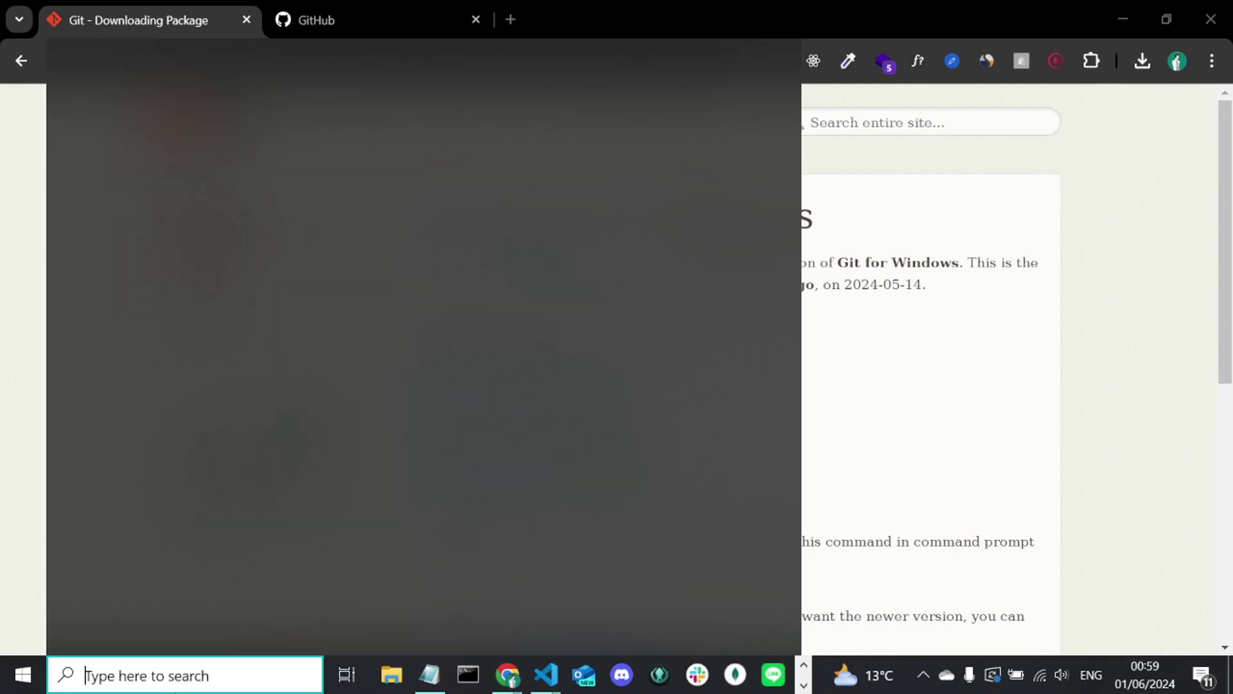
type("command pro")
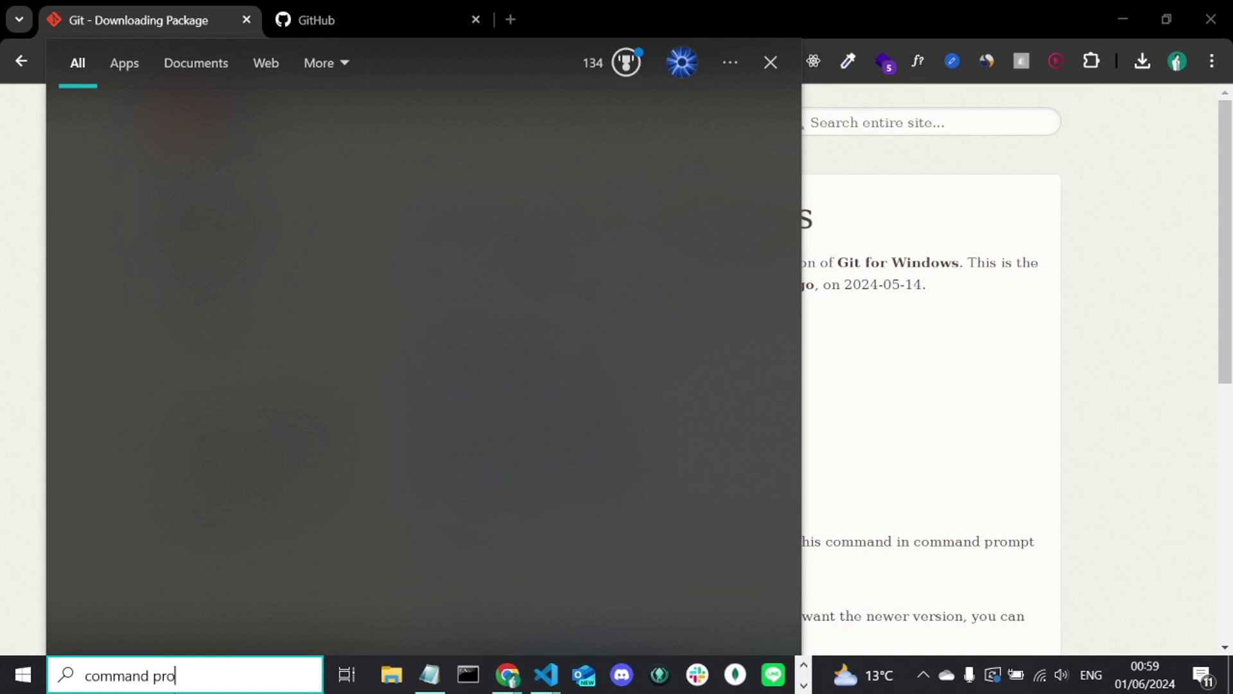
type("mpt")
key("Return")
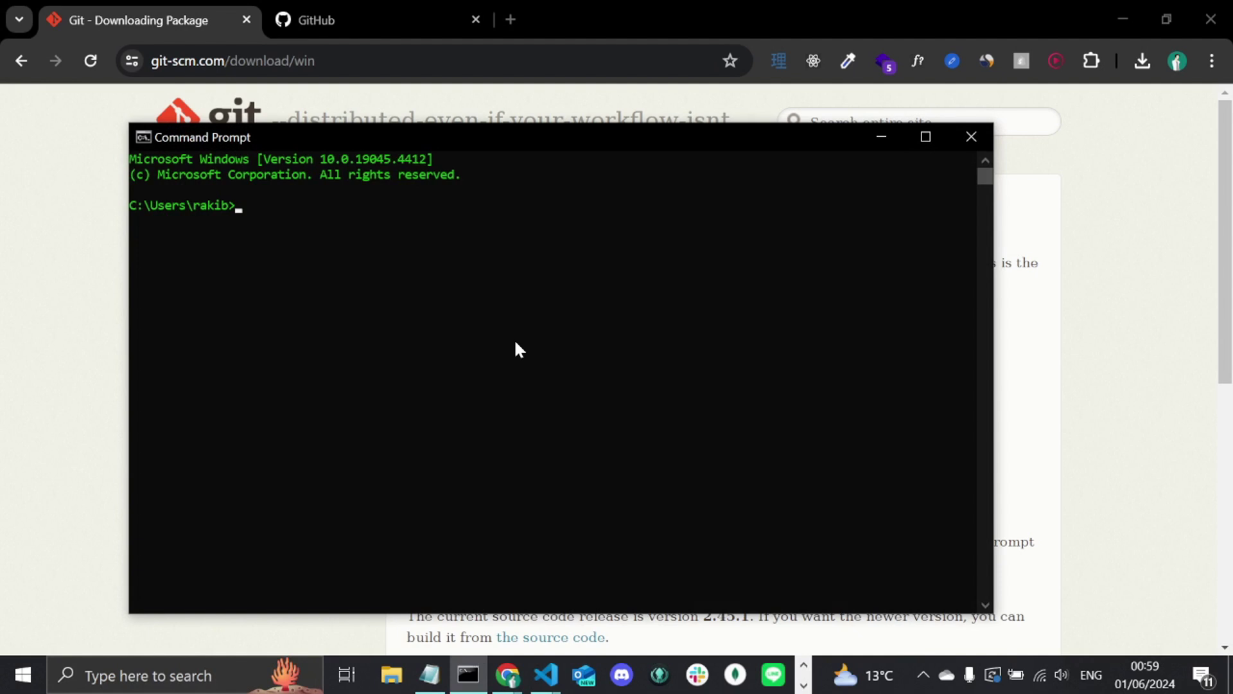
type("git")
key("Return")
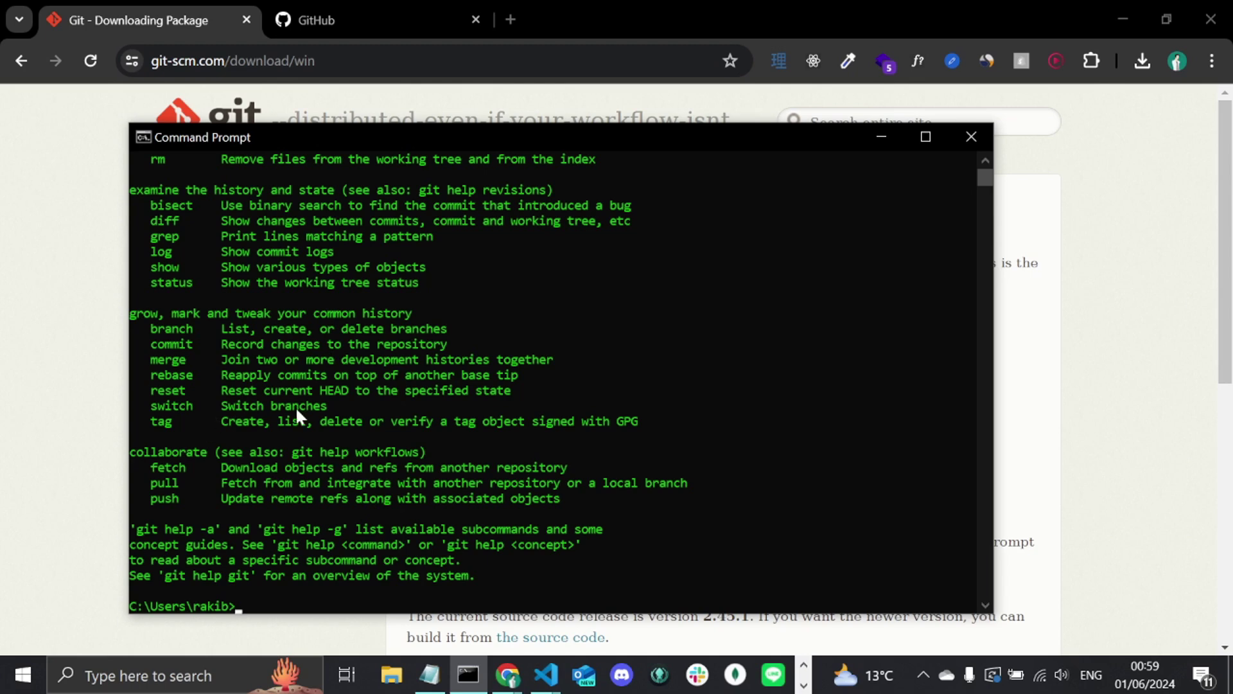
- Switch to GitHub in the browser and create a public repository named Test Game, without a README, .gitignore or license
left_click(29, 318)
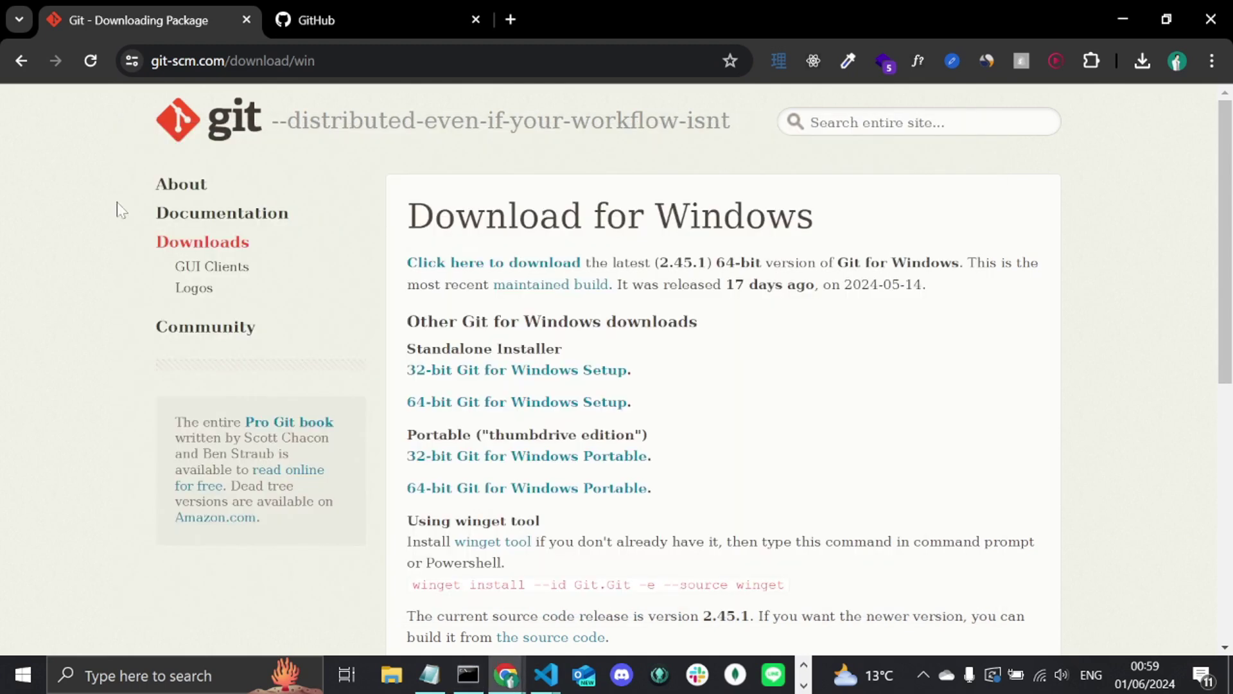
left_click(317, 9)
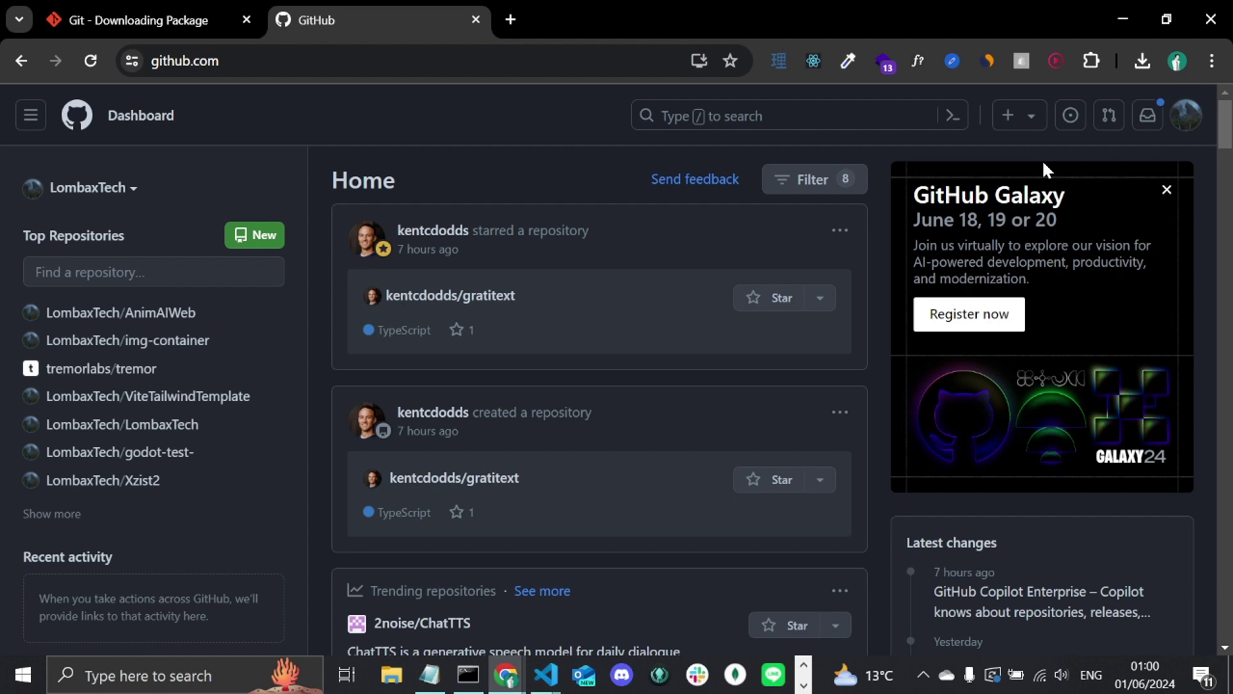
left_click(1024, 120)
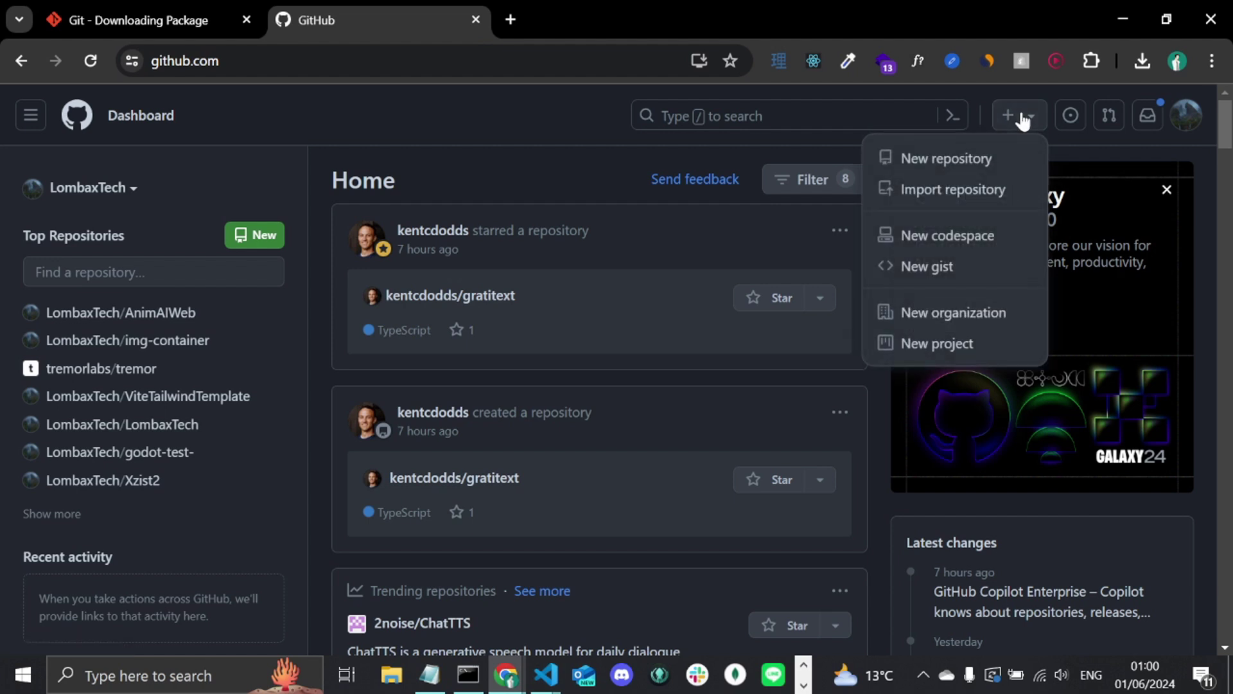
left_click(970, 158)
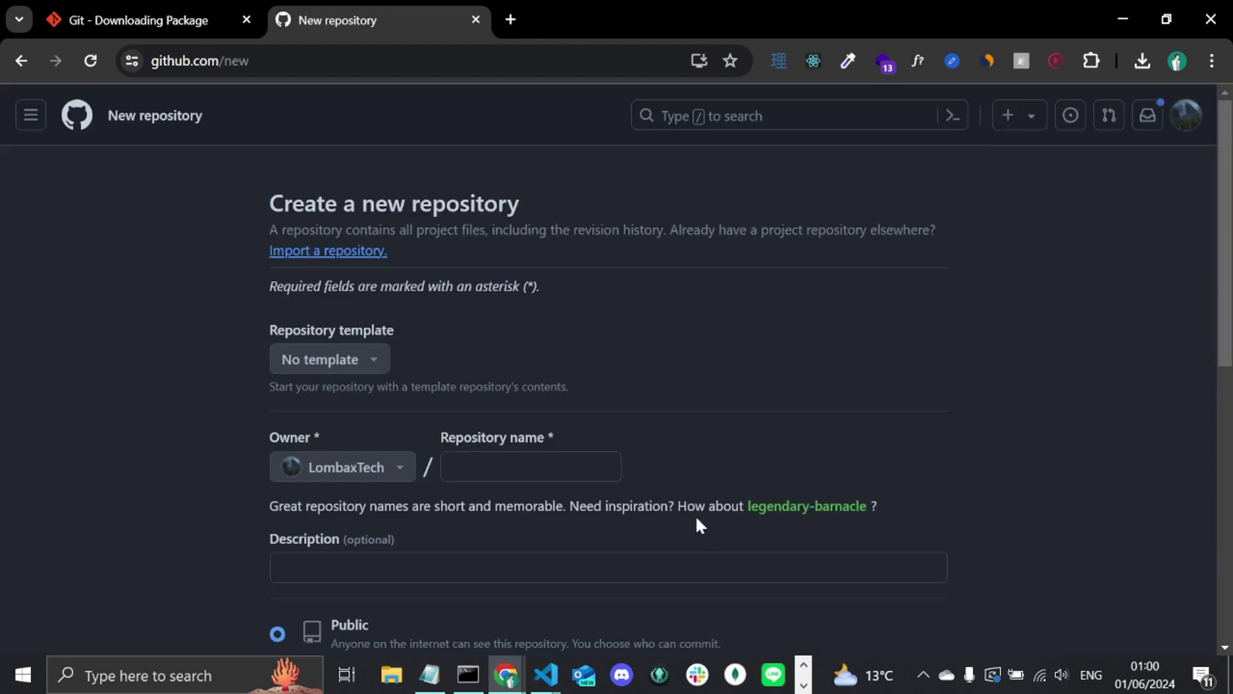
left_click(510, 478)
type("Test Game")
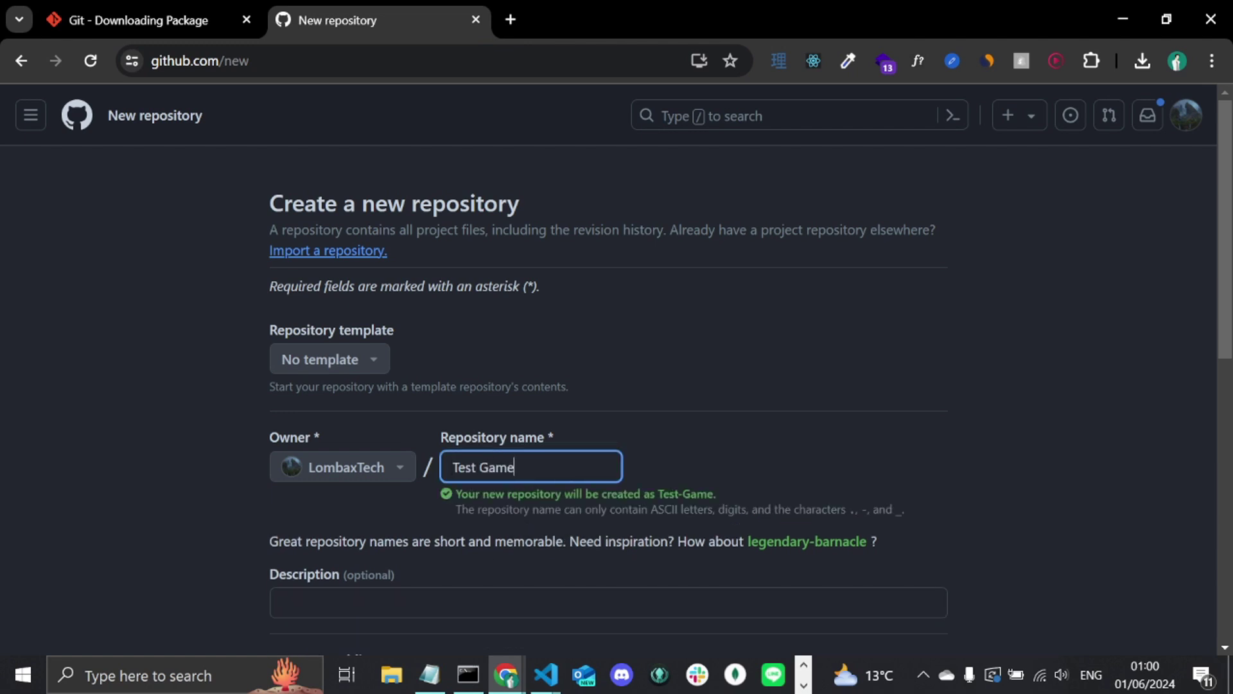
scroll(402, 476, "down", 3)
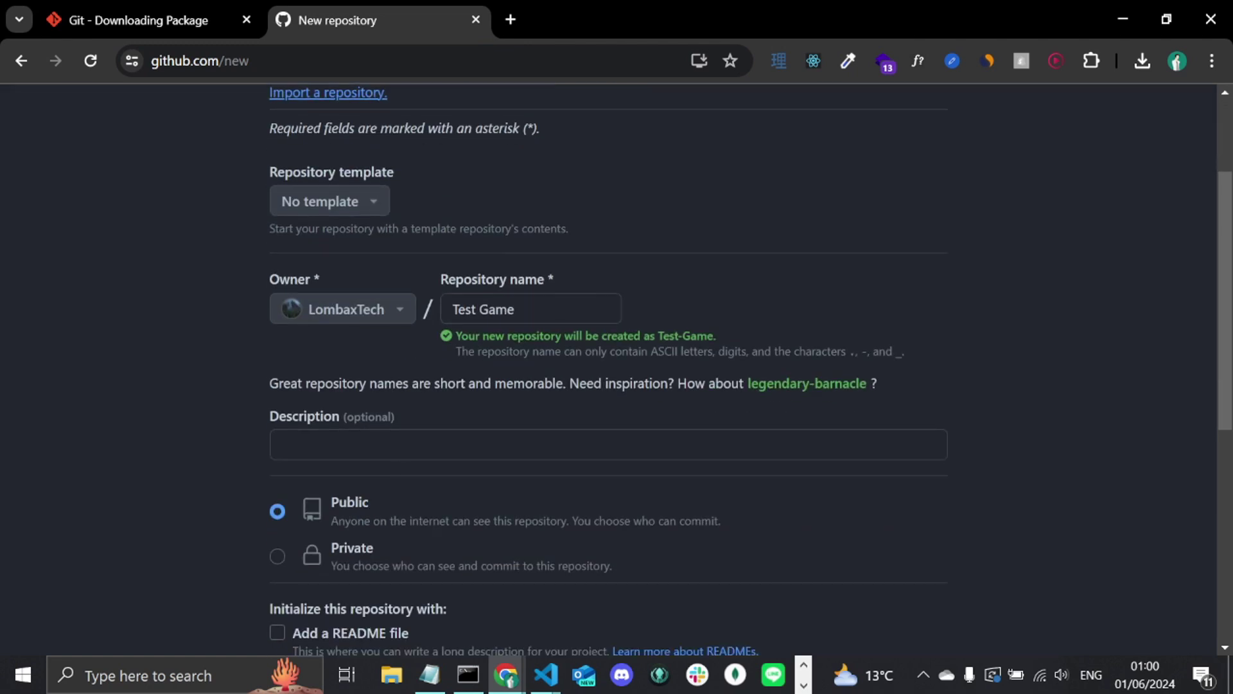
scroll(352, 523, "down", 4)
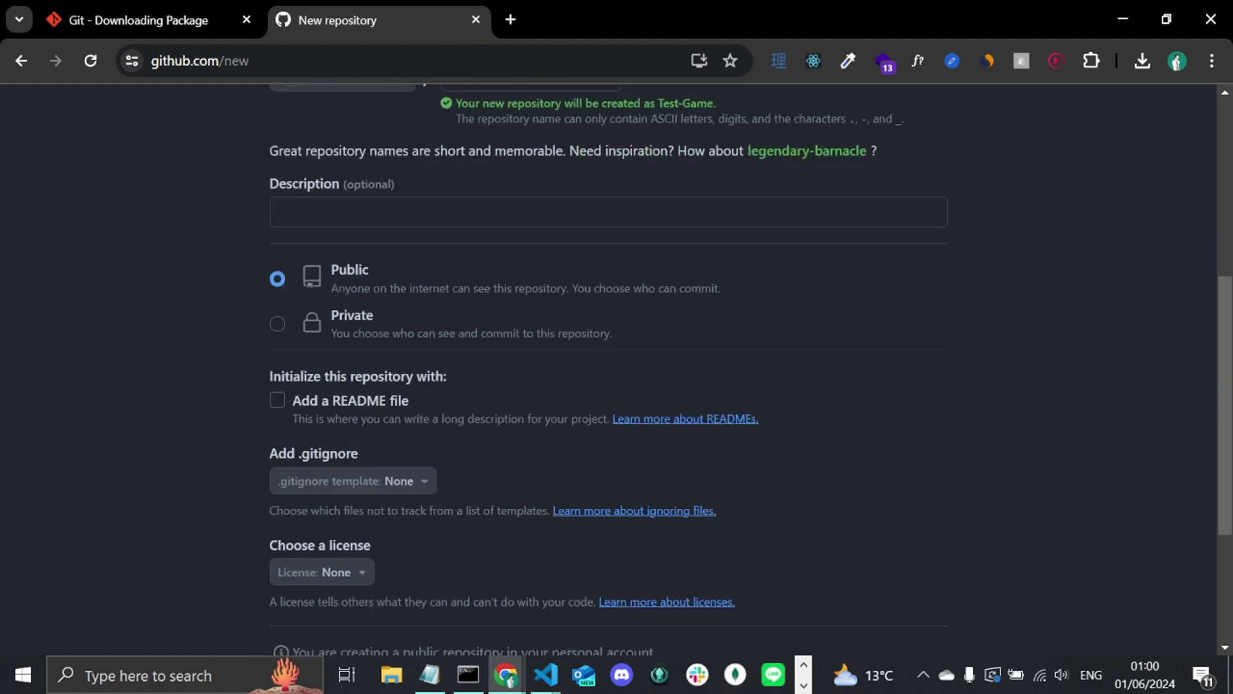
scroll(629, 532, "down", 2)
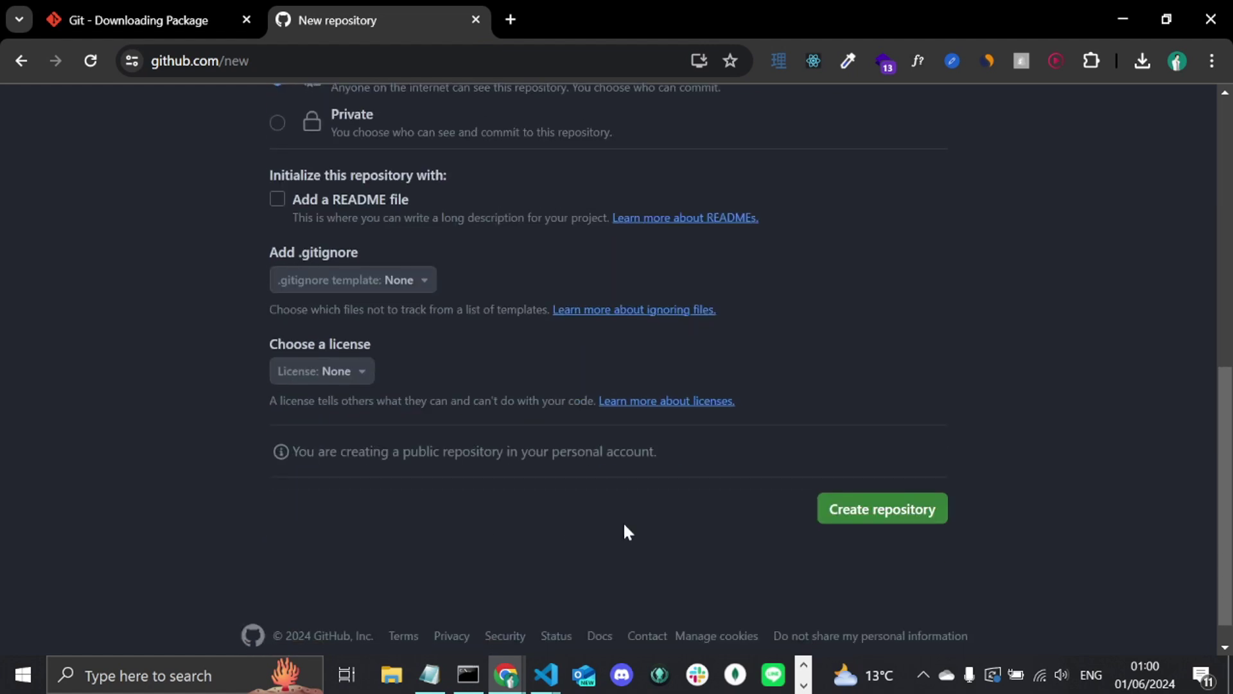
left_click(863, 510)
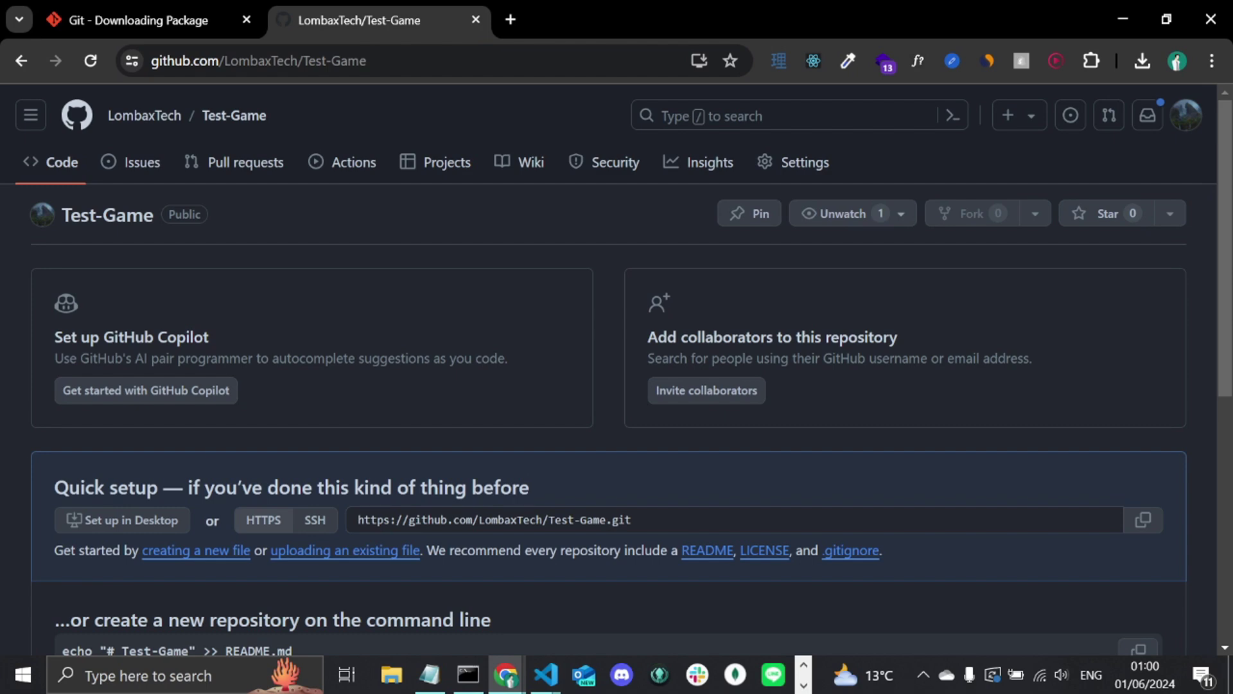
- Highlight the command-line setup commands on the new repository page, from git init through git push -u origin main
scroll(862, 504, "down", 3)
scroll(862, 504, "up", 3)
scroll(862, 504, "down", 4)
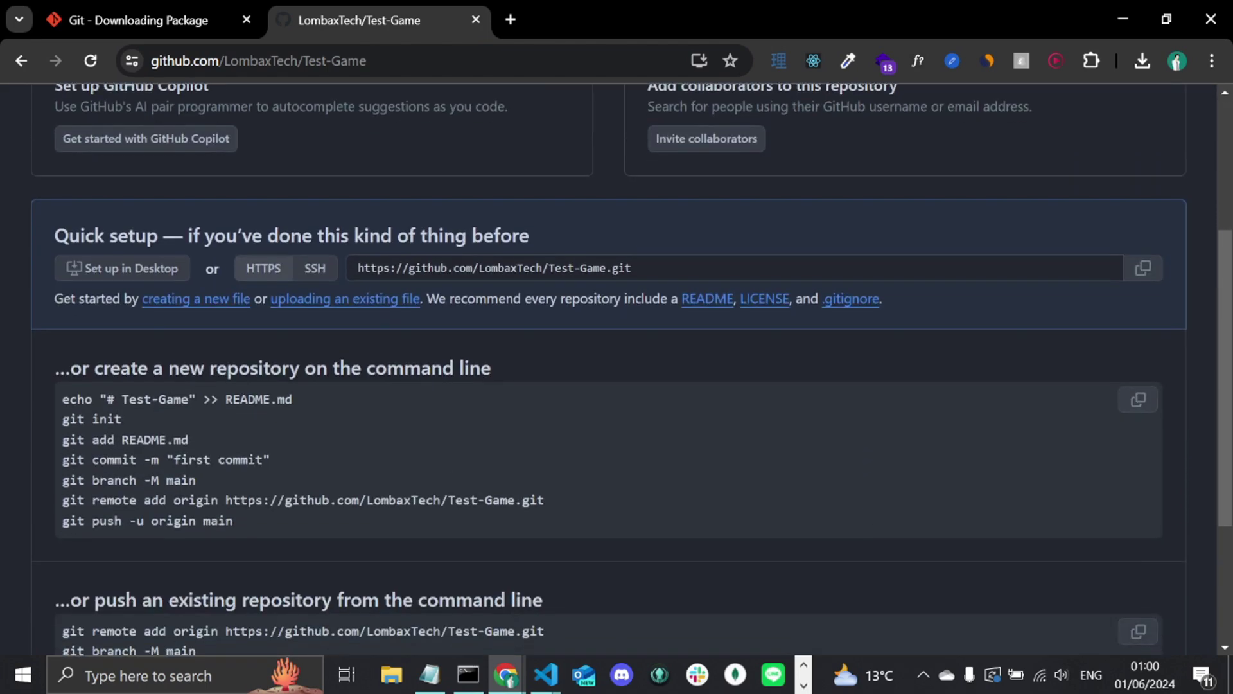
left_click_drag(61, 423, 288, 524)
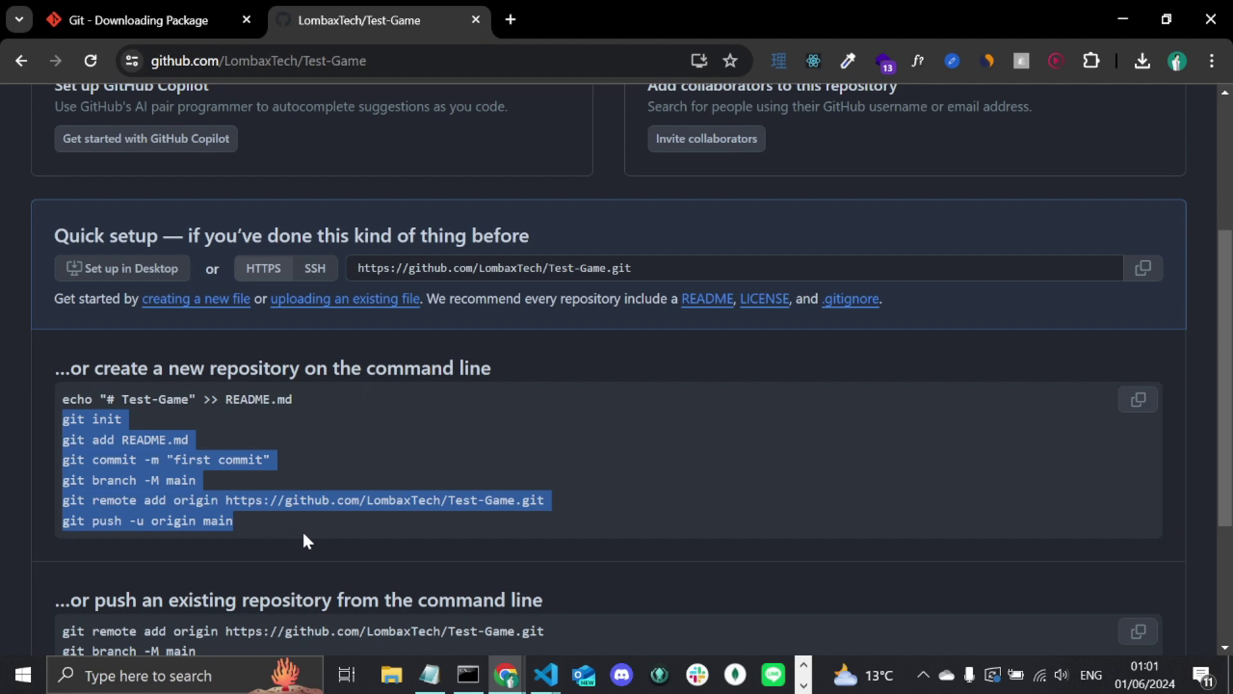
- Switch to the Godot editor and open the project's res:// folder in the file manager
key("alt+Tab")
key("alt+Tab")
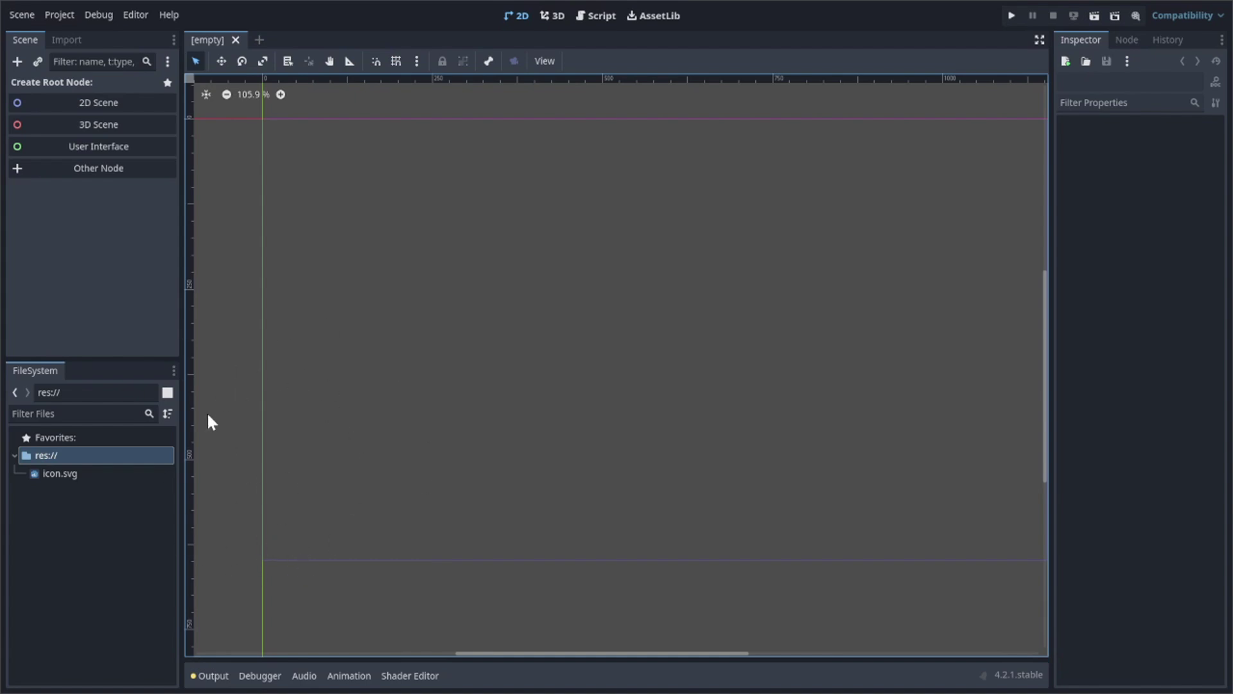
left_click(36, 456)
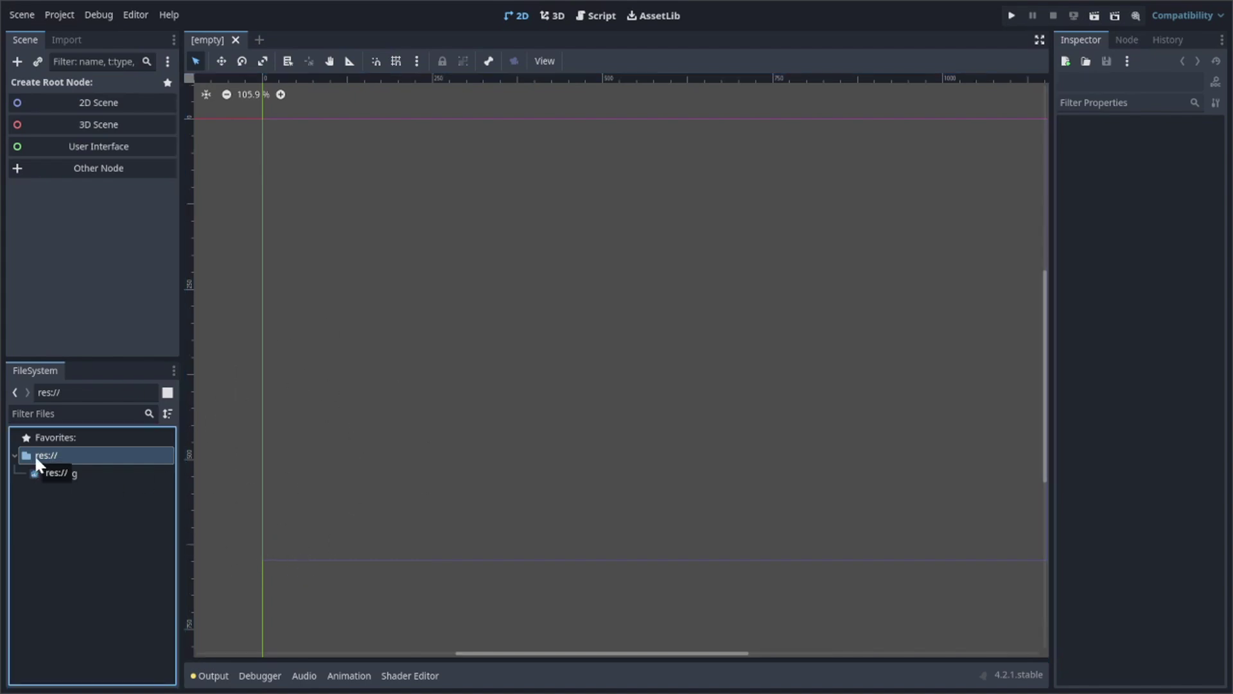
right_click(37, 461)
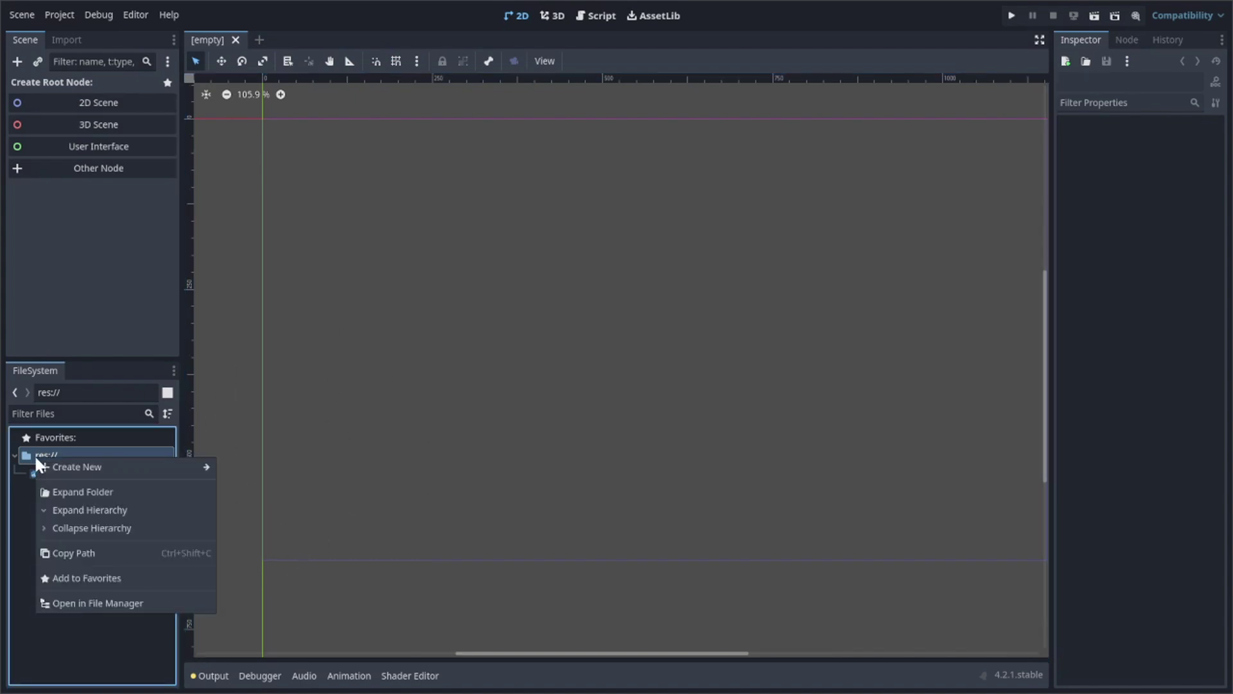
left_click(86, 602)
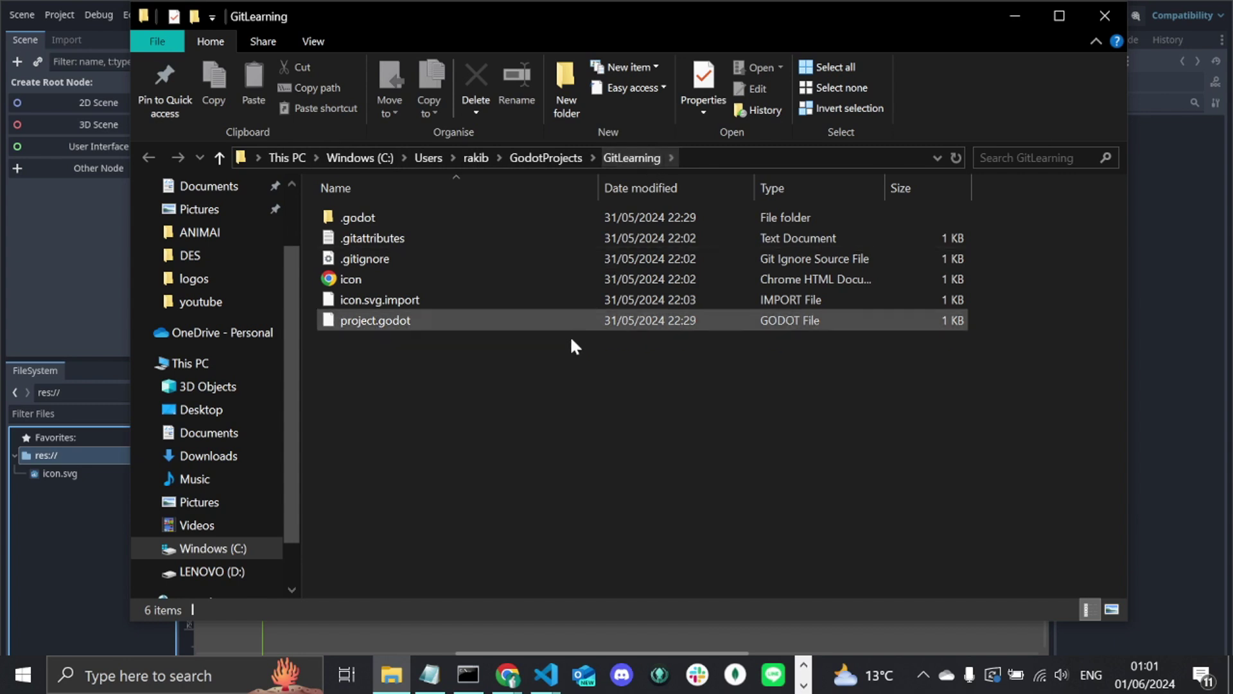
- Switch to Command Prompt and clear its output with clear
key("alt+Tab")
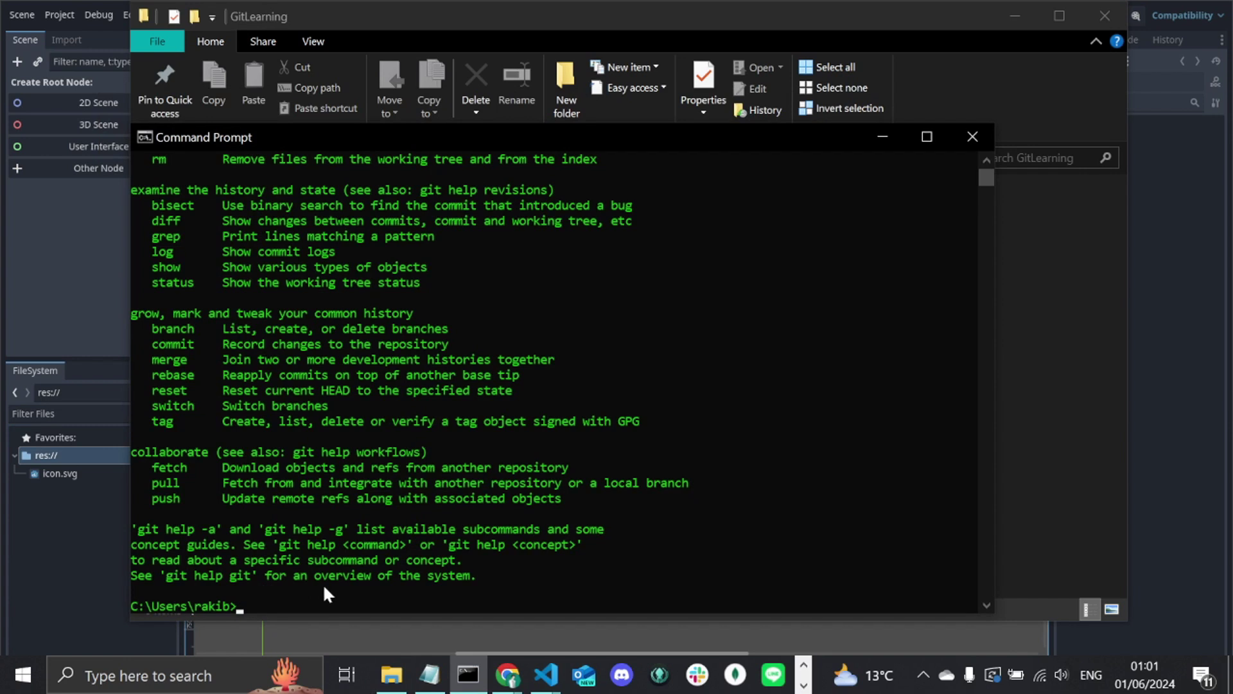
type("clear")
key("Return")
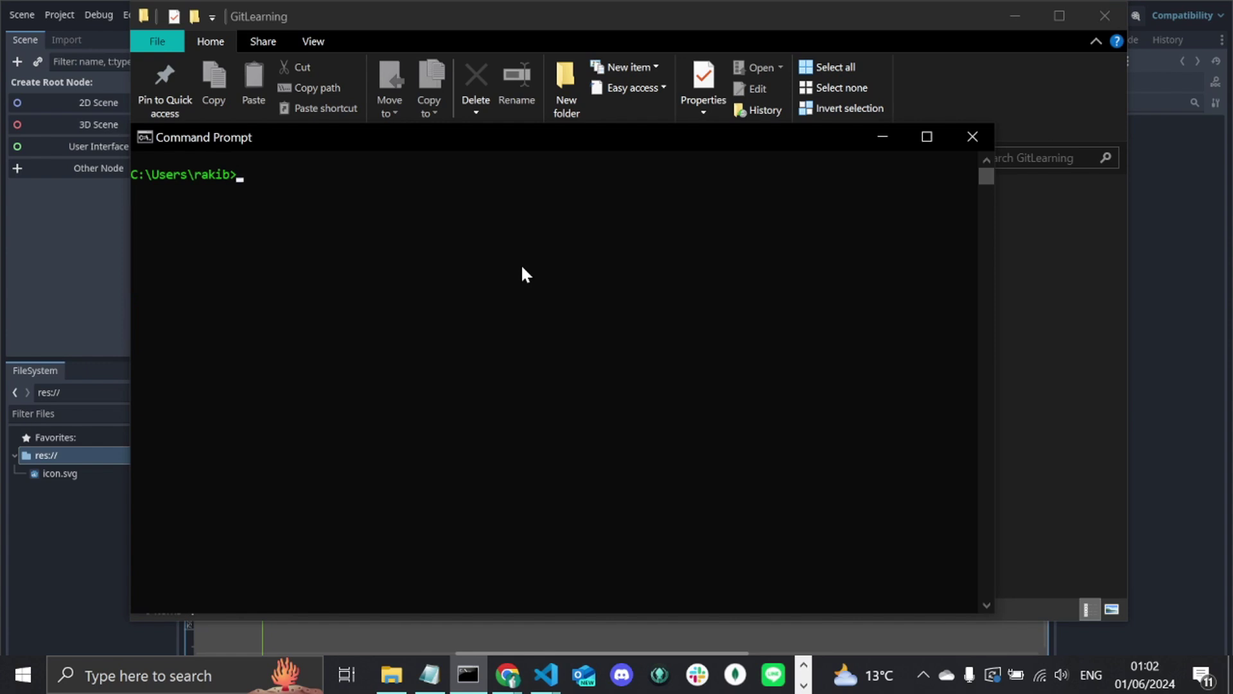
- Change the working directory to GodotProjects and into its GitLearning folder
type("cd")
left_click_drag(503, 136, 538, 290)
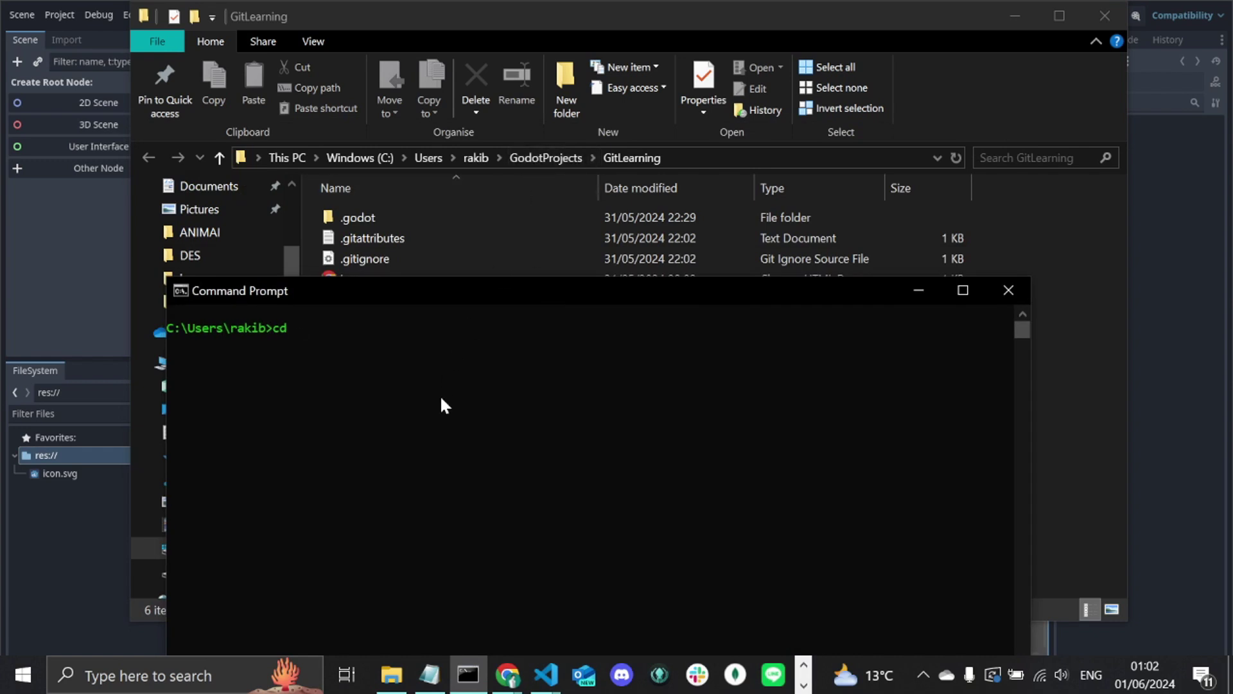
type("godo")
key("Tab")
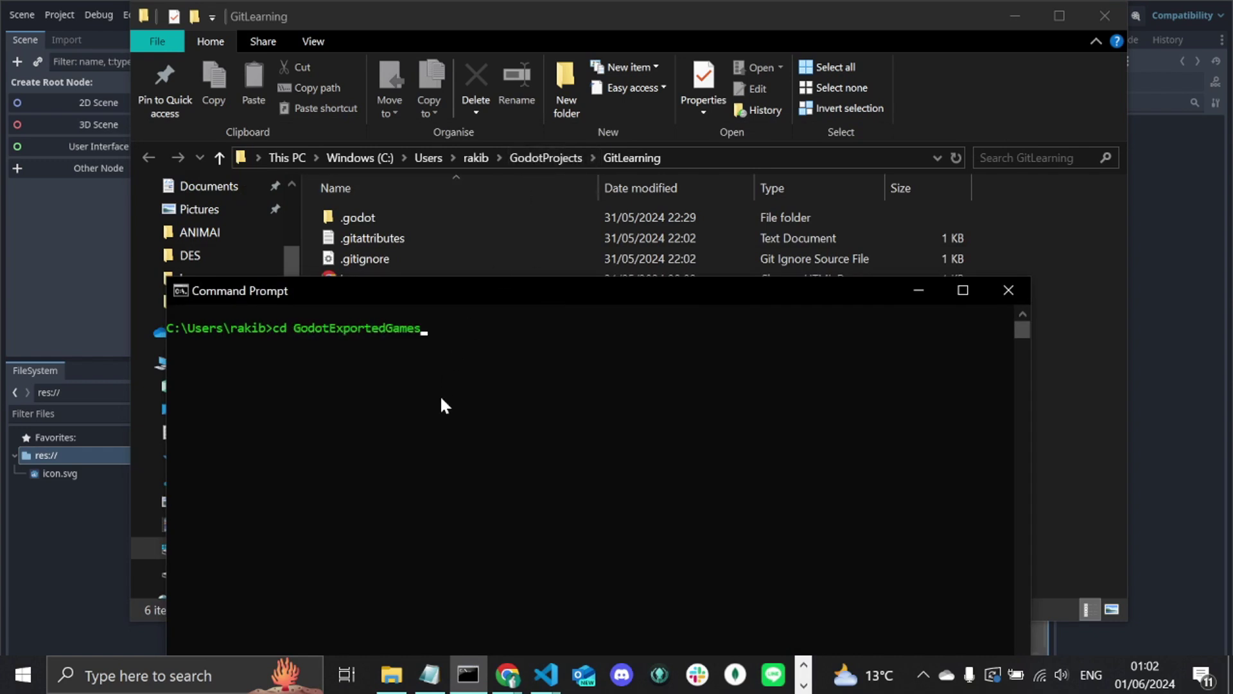
key("Tab")
key("Return")
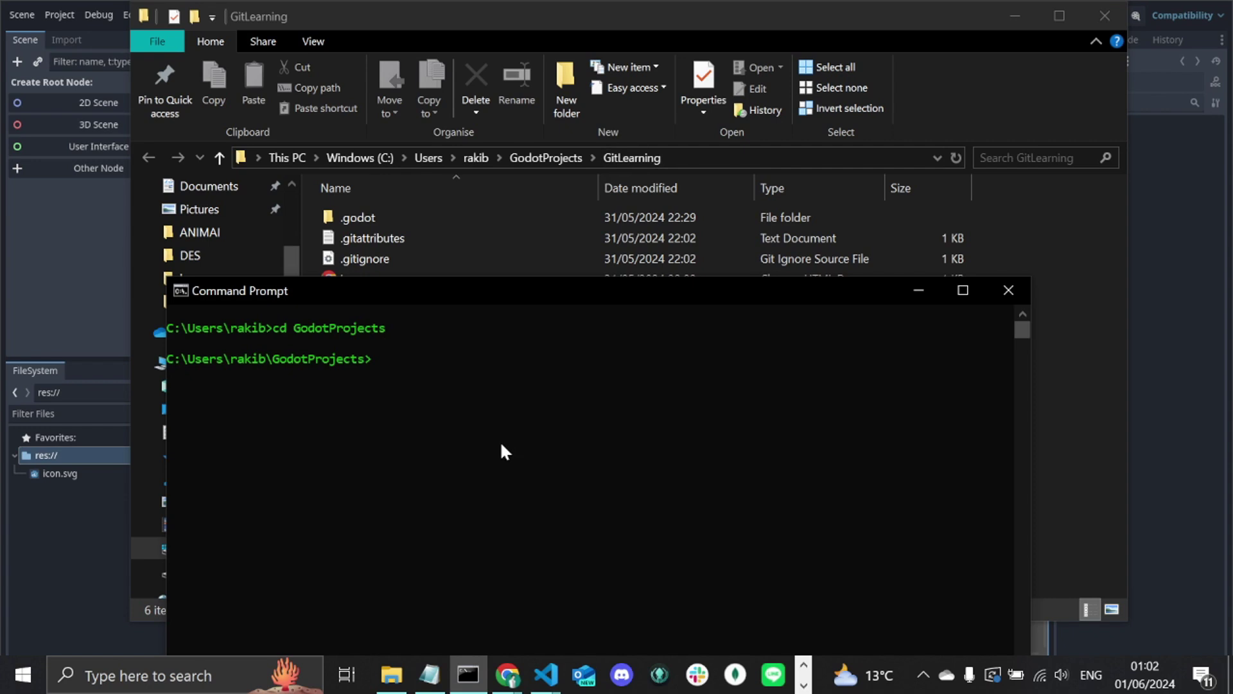
type("cd G")
key("Tab")
key("Return")
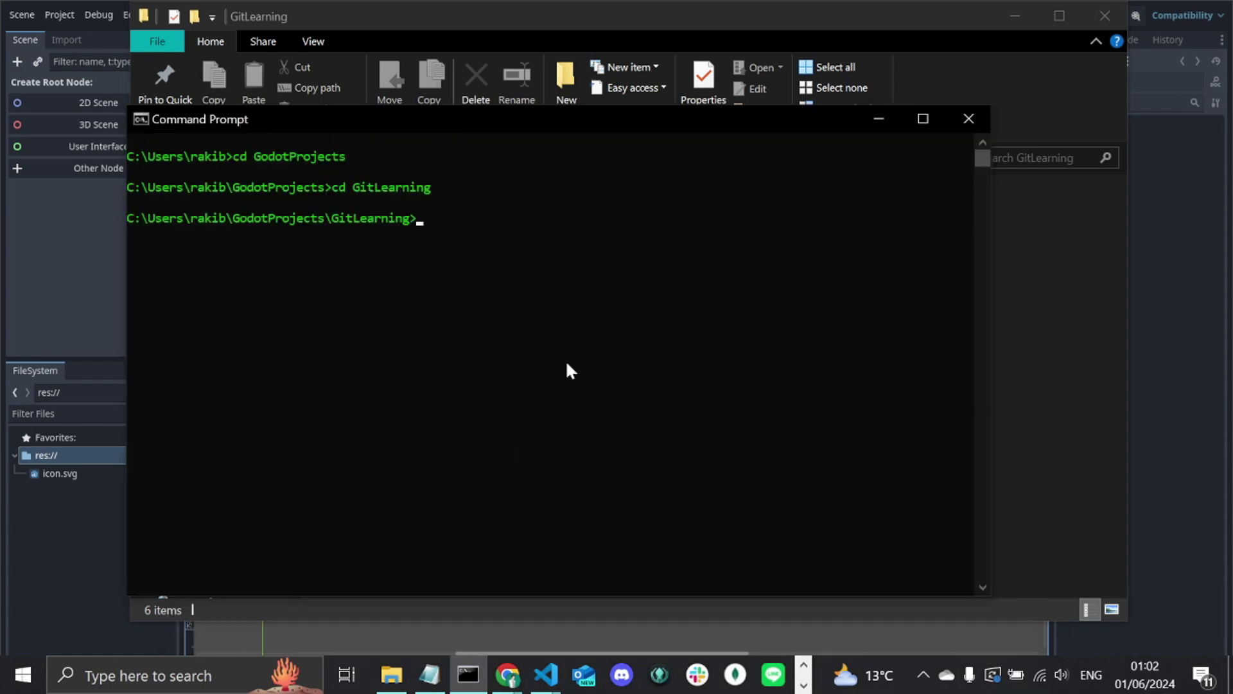
- Check the repository state of the GitLearning folder with git status
left_click_drag(605, 290, 565, 118)
type("git statu")
type("s")
key("Return")
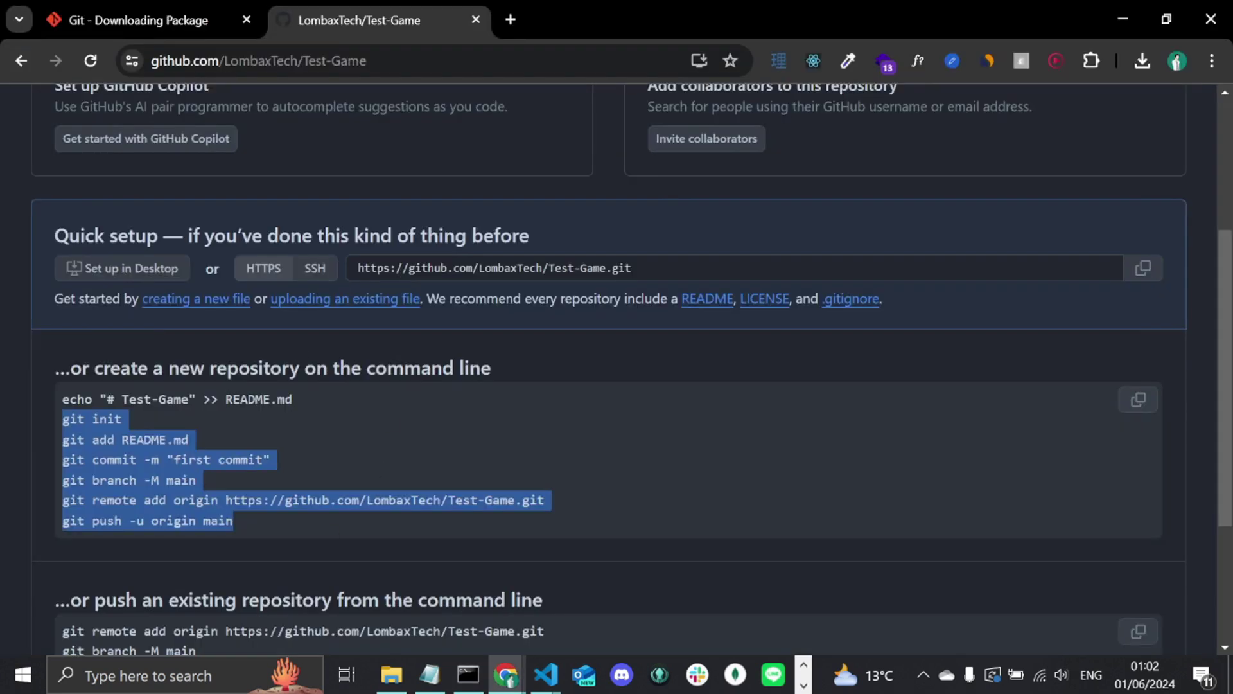
- Copy git init from the GitHub setup page in the browser and run it in Command Prompt
left_click(160, 425)
left_click_drag(62, 421, 121, 421)
key("ctrl+c")
key("alt+Tab")
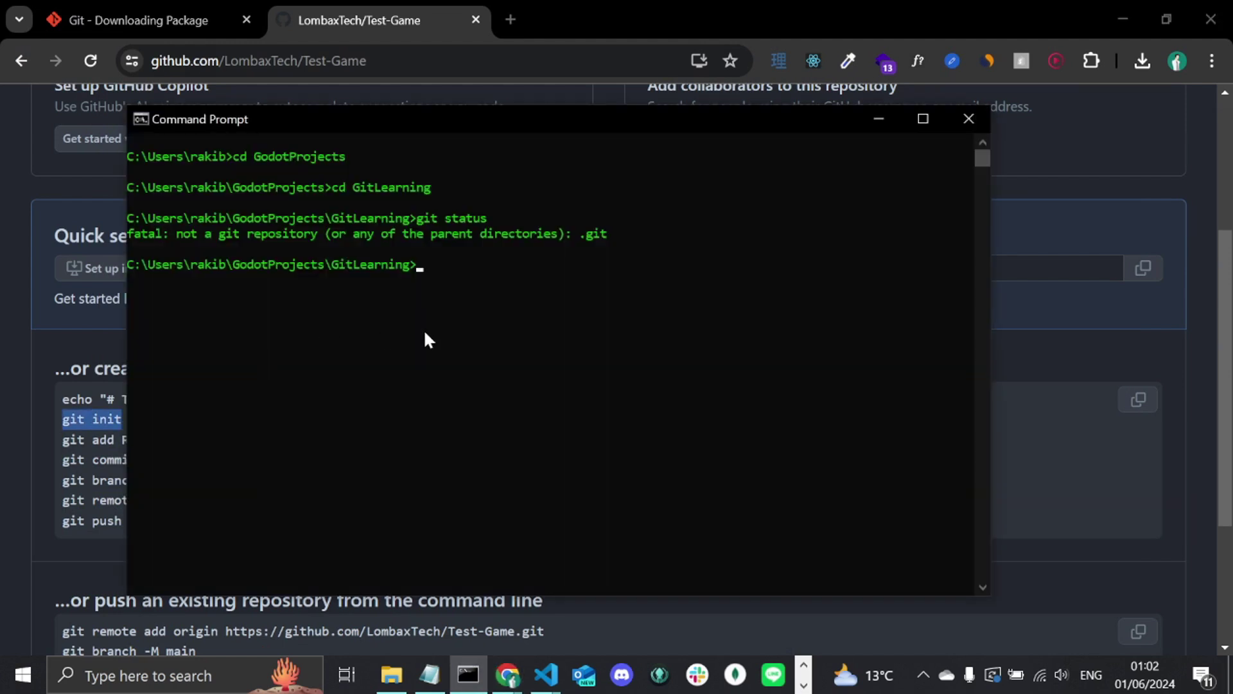
key("ctrl+v")
key("Return")
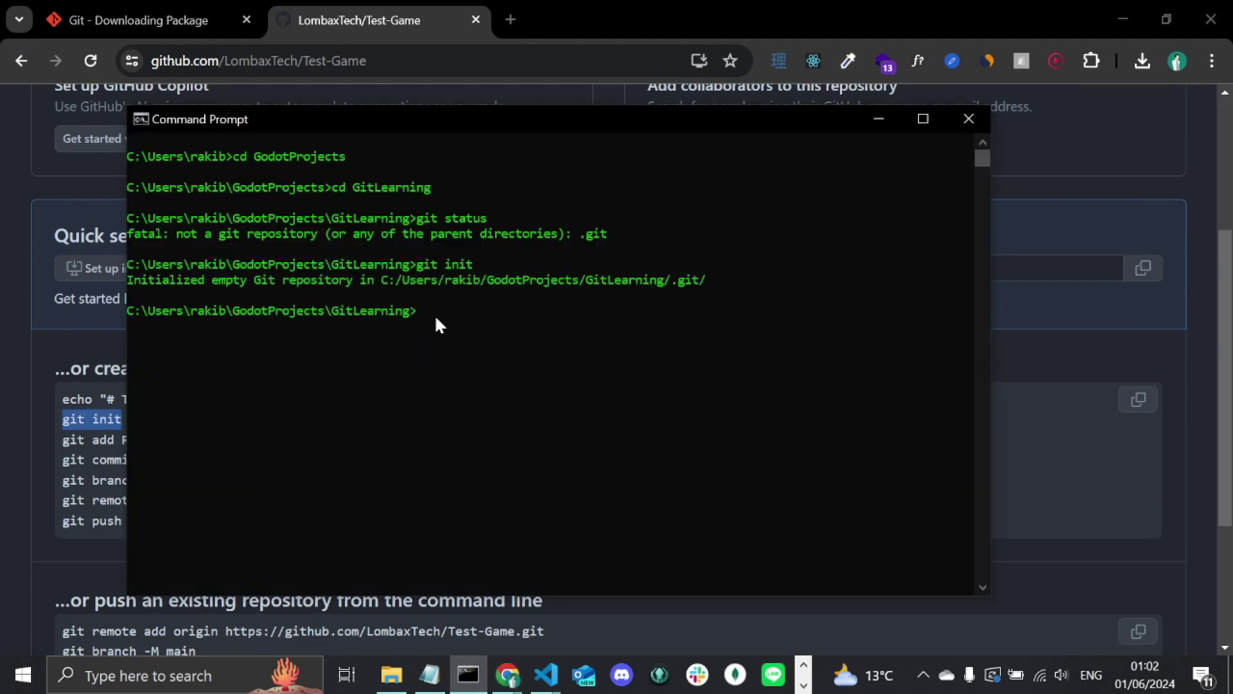
- Copy the git add line from the GitHub page and run it in Command Prompt as git add . instead of README.md
key("alt+Tab")
left_click(157, 425)
left_click_drag(63, 440, 189, 440)
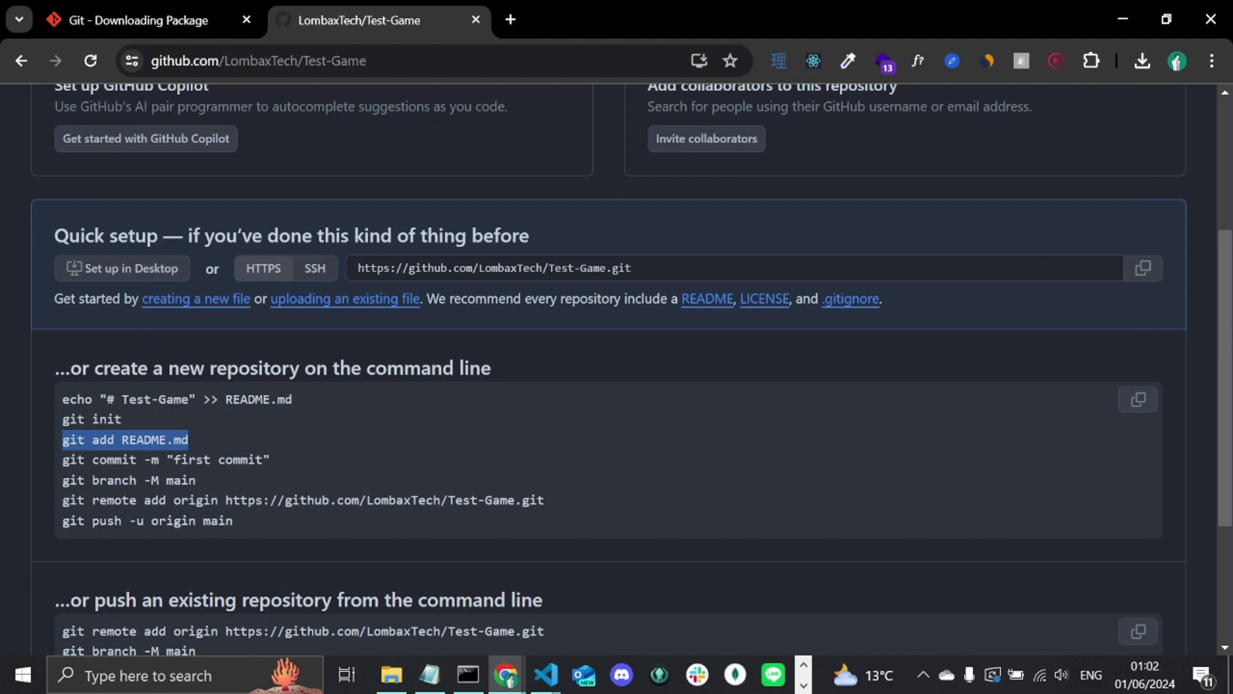
key("ctrl+c")
key("alt+Tab")
key("ctrl+v")
key("BackSpace")
key("BackSpace")
key("BackSpace")
key("BackSpace")
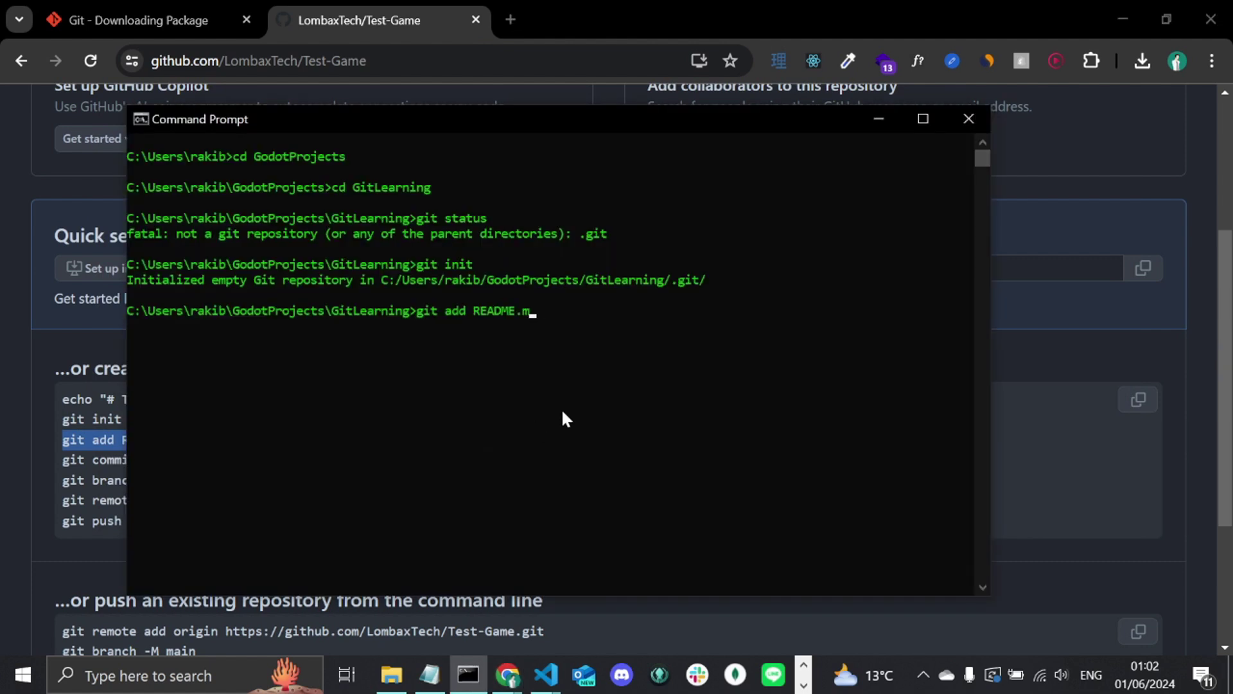
key("BackSpace")
key("BackSpace")
key("BackSpace")
key("BackSpace")
key("BackSpace")
type(".")
key("Return")
- Commit the staged files by running GitHub's git commit -m "first commit" line in Command Prompt
key("alt+Tab")
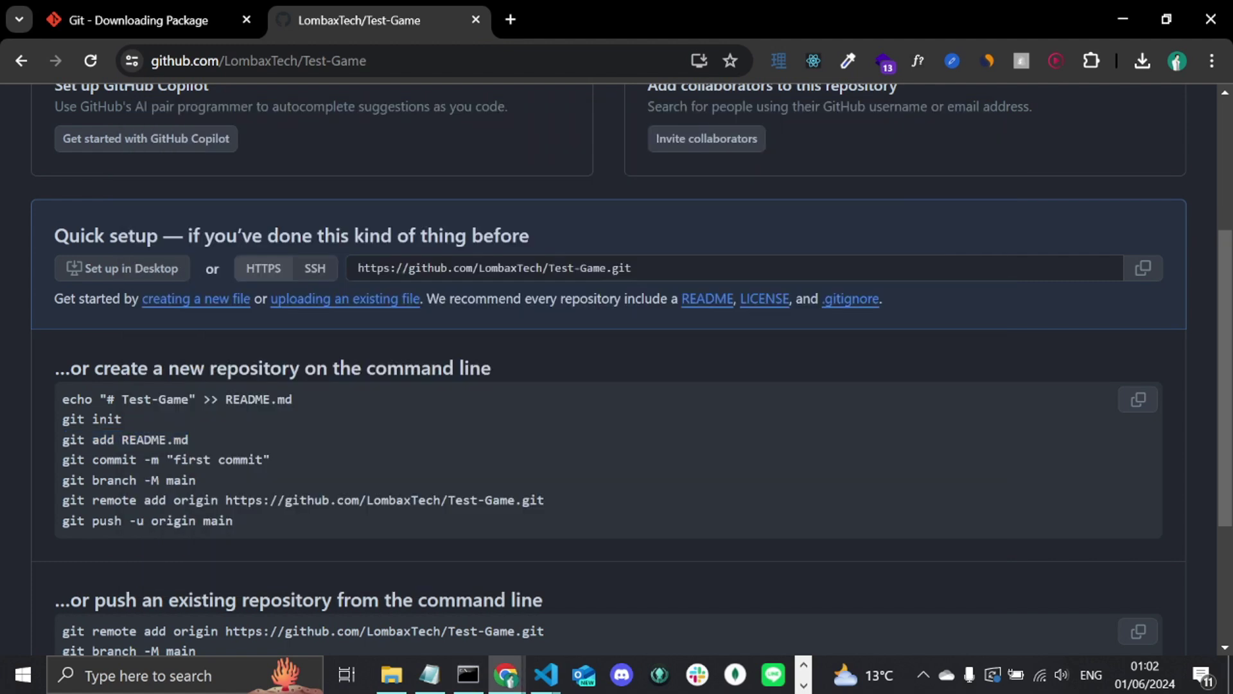
triple_click(114, 460)
key("alt+Tab")
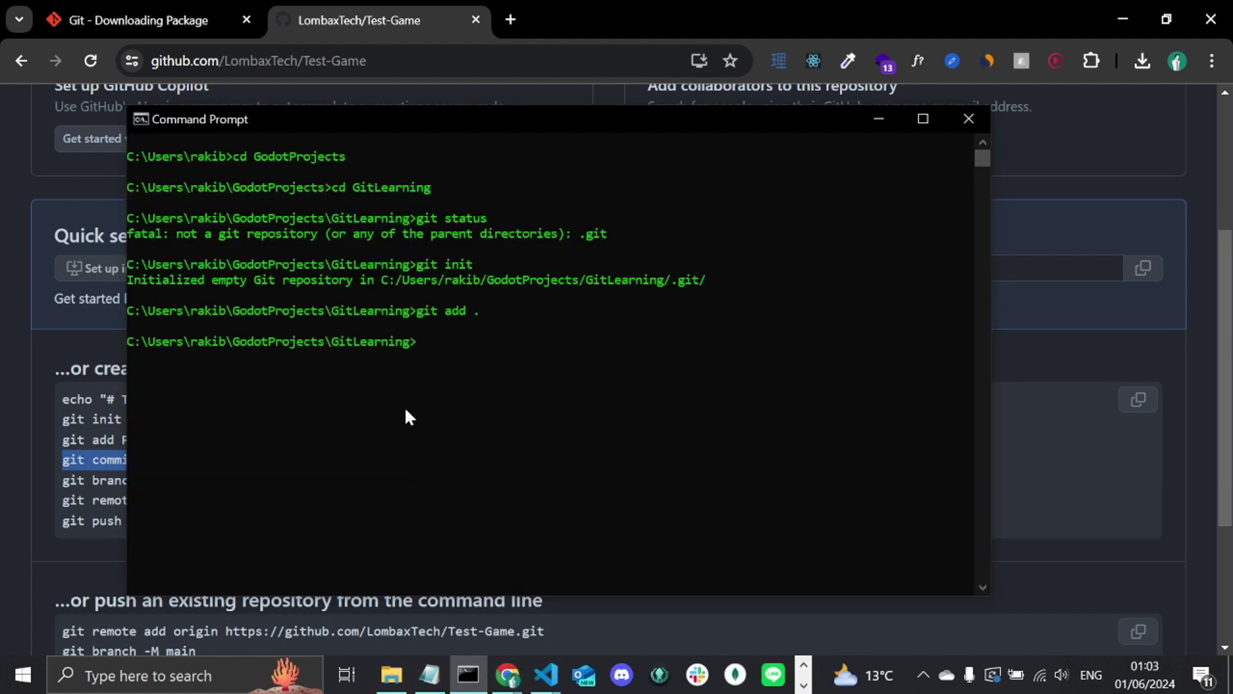
key("ctrl+v")
key("Return")
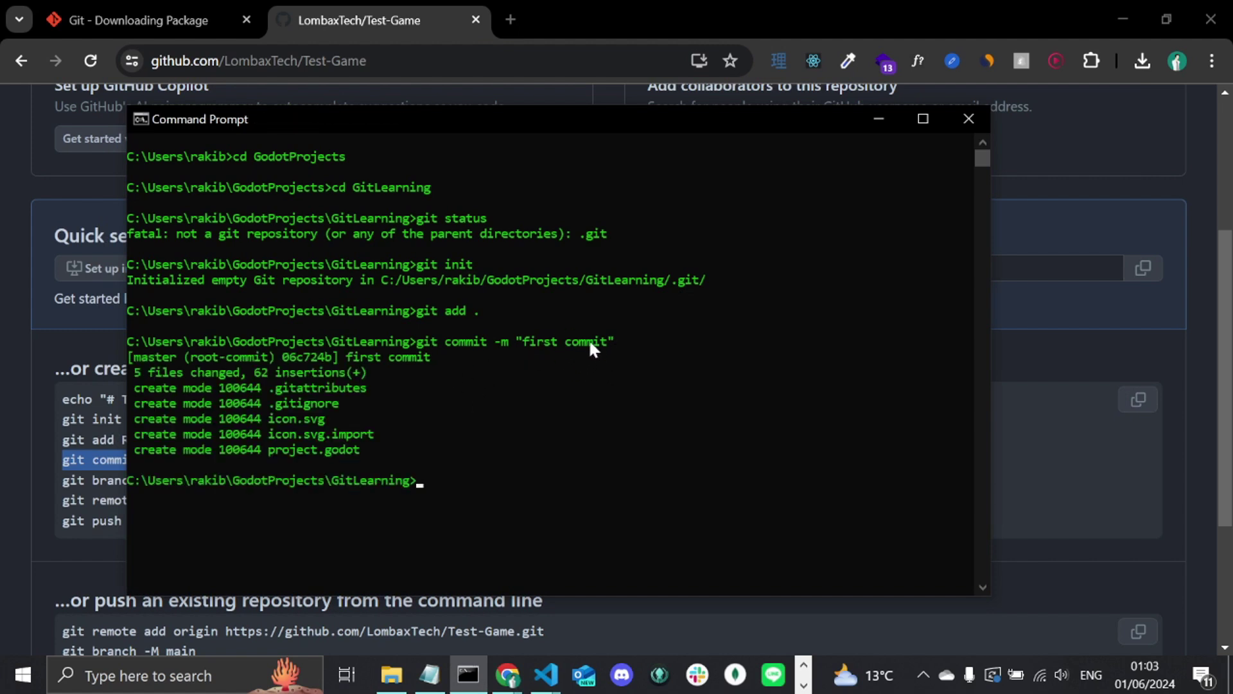
- Rename the branch to main by running GitHub's git branch -M main line in Command Prompt
key("alt+Tab")
left_click_drag(62, 480, 197, 480)
key("ctrl+c")
key("alt+Tab")
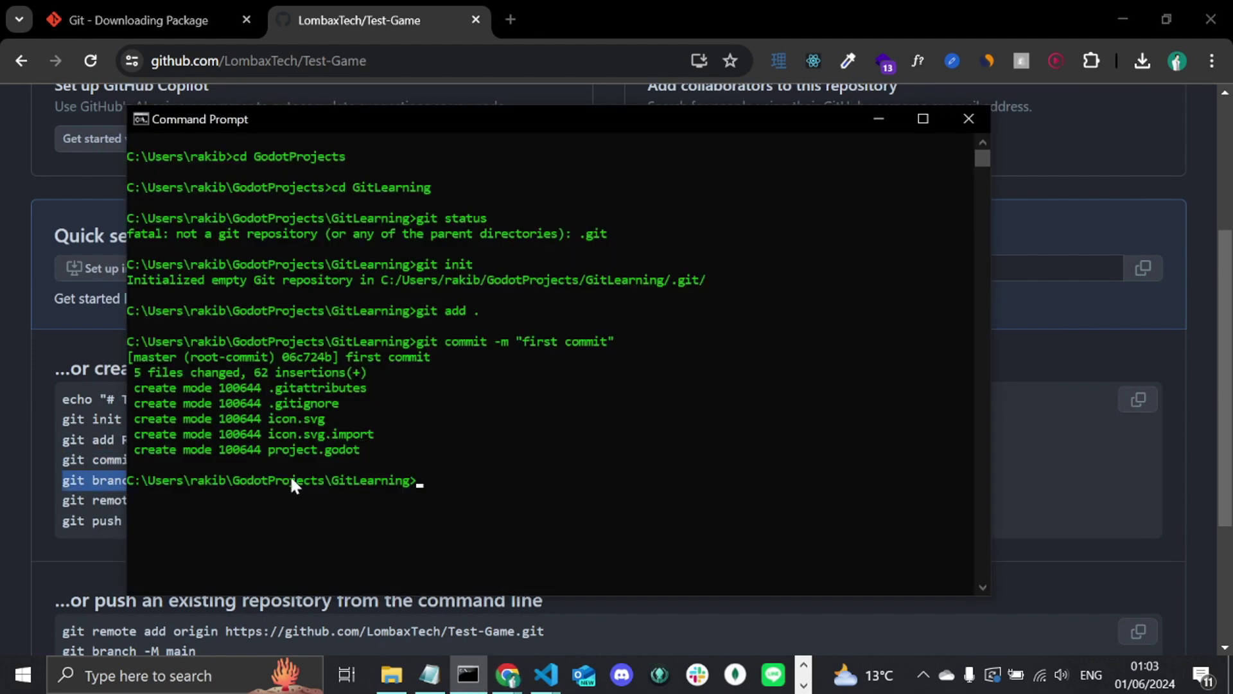
key("ctrl+v")
key("Return")
key("alt+Tab")
left_click_drag(62, 500, 545, 500)
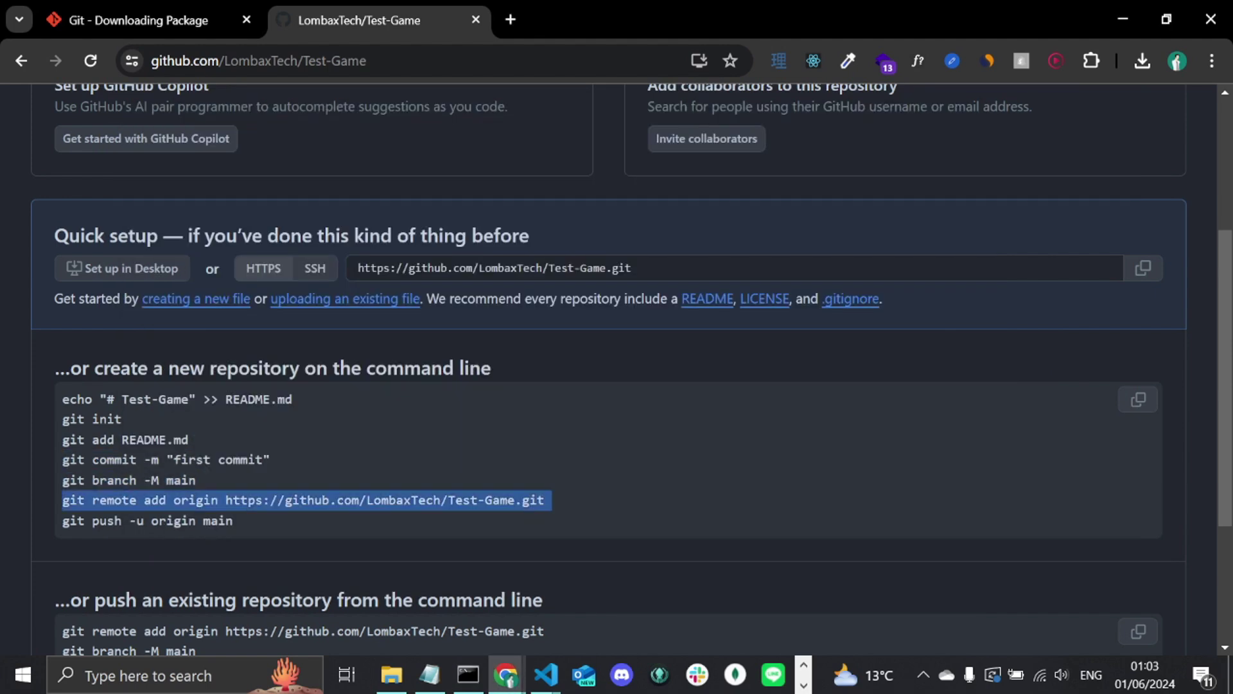
key("ctrl+c")
key("alt+Tab")
key("ctrl+v")
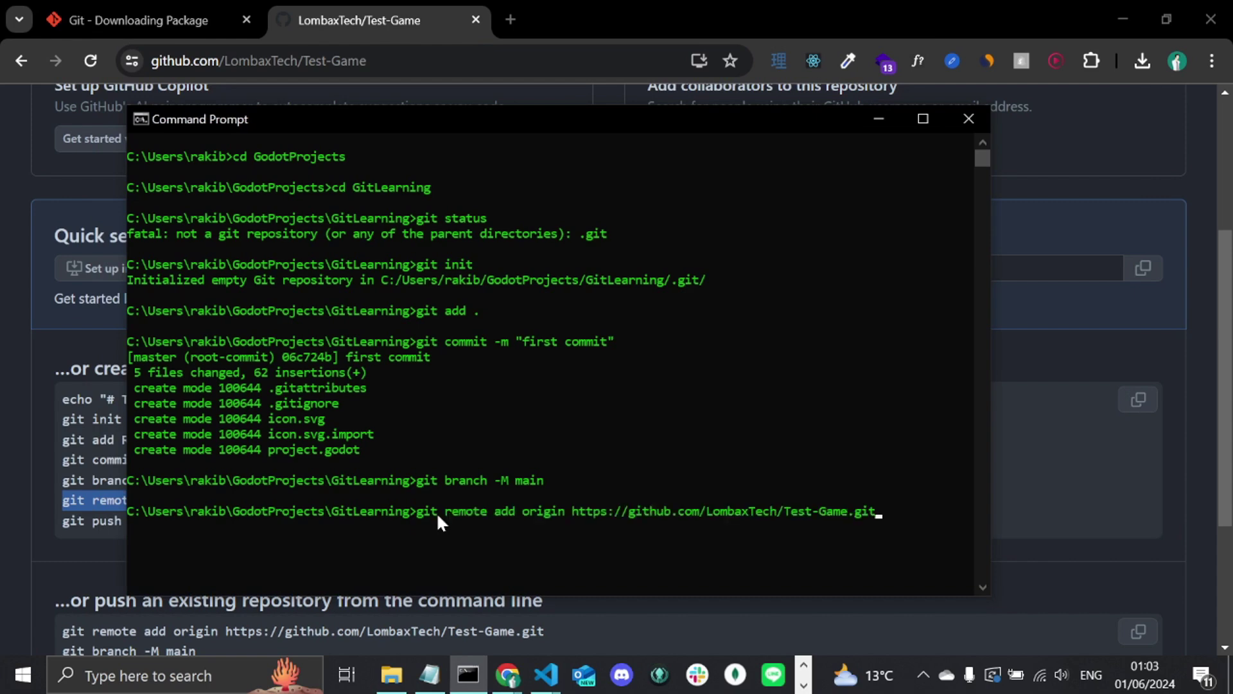
key("Return")
- Push the main branch by running GitHub's git push -u origin main line in Command Prompt
key("alt+Tab")
left_click_drag(63, 521, 233, 520)
key("ctrl+c")
key("alt+Tab")
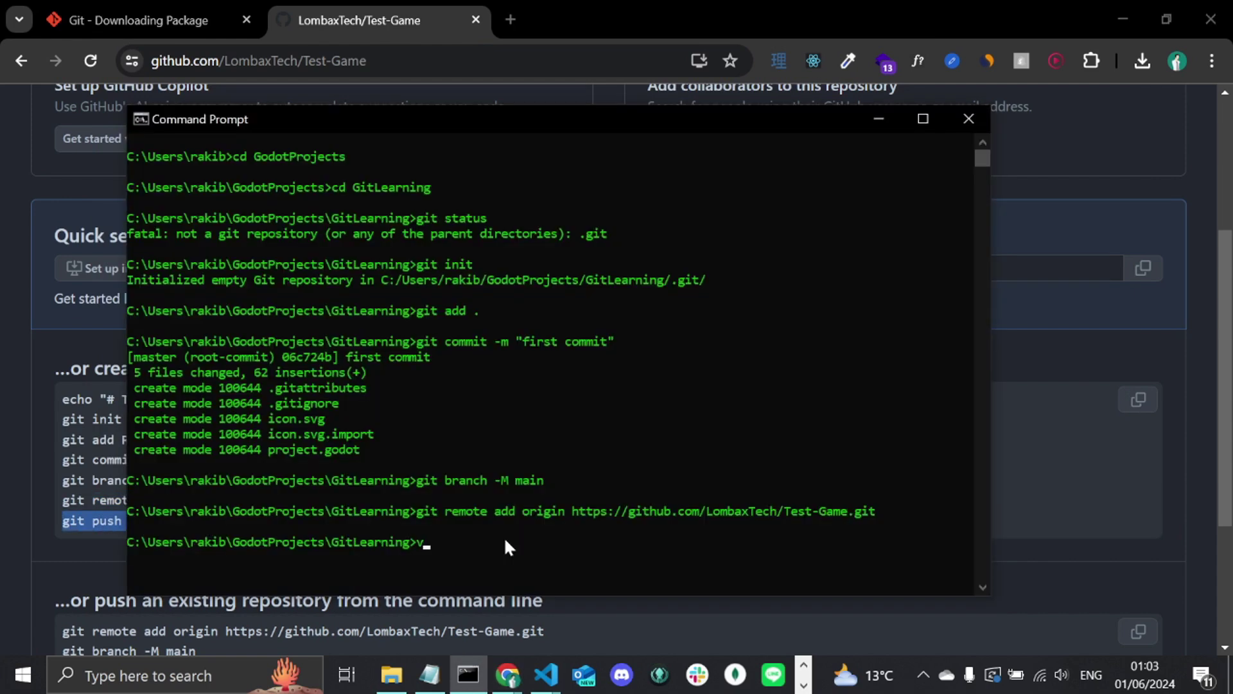
key("ctrl+v")
key("Return")
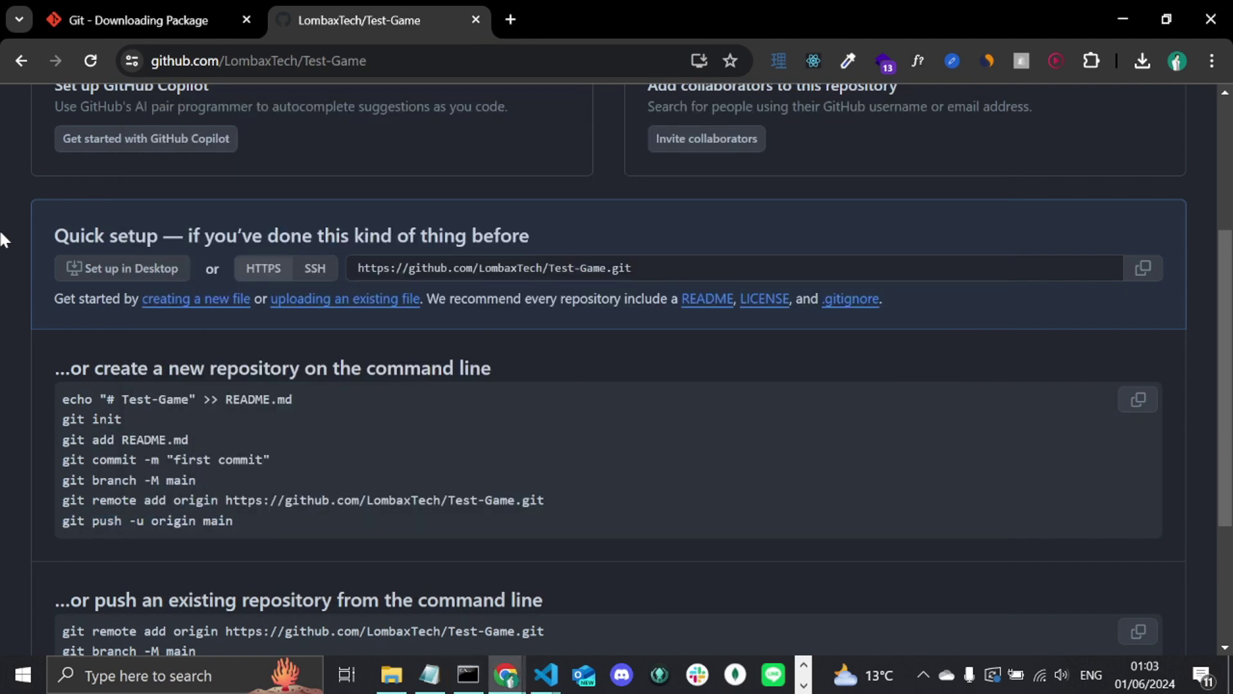
- Switch to the browser, reload the Test-Game repository page and examine its file list
key("alt+Tab")
left_click(91, 61)
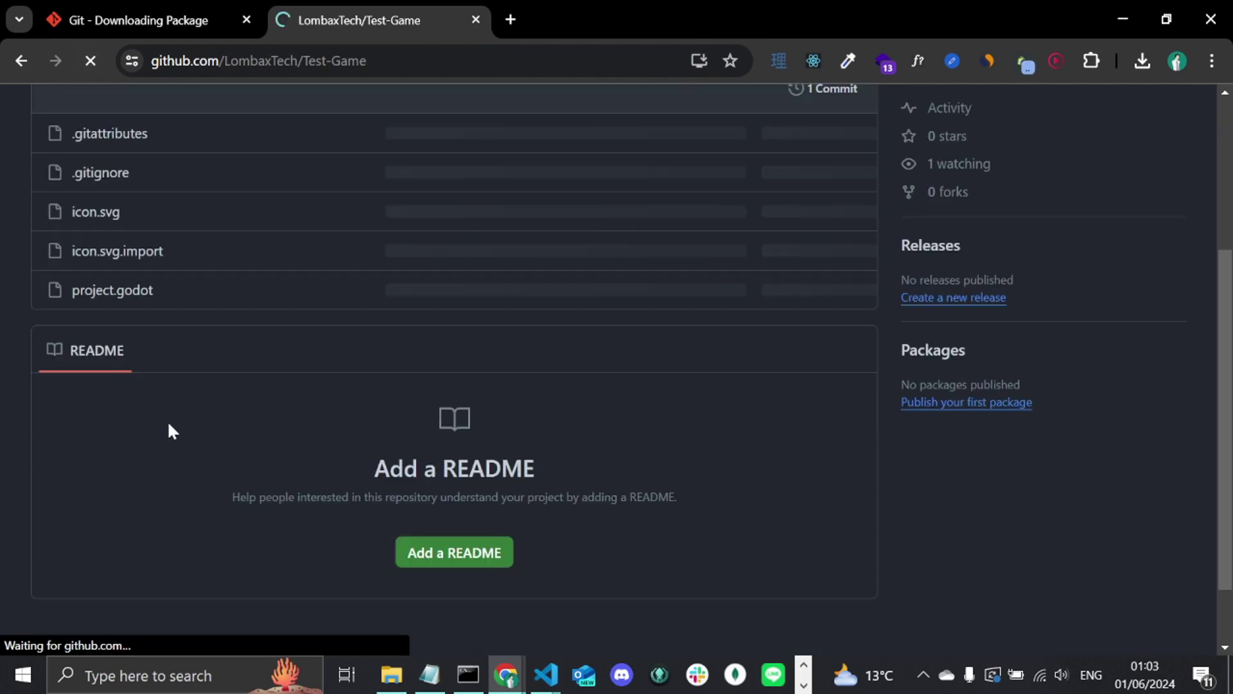
scroll(167, 420, "up", 4)
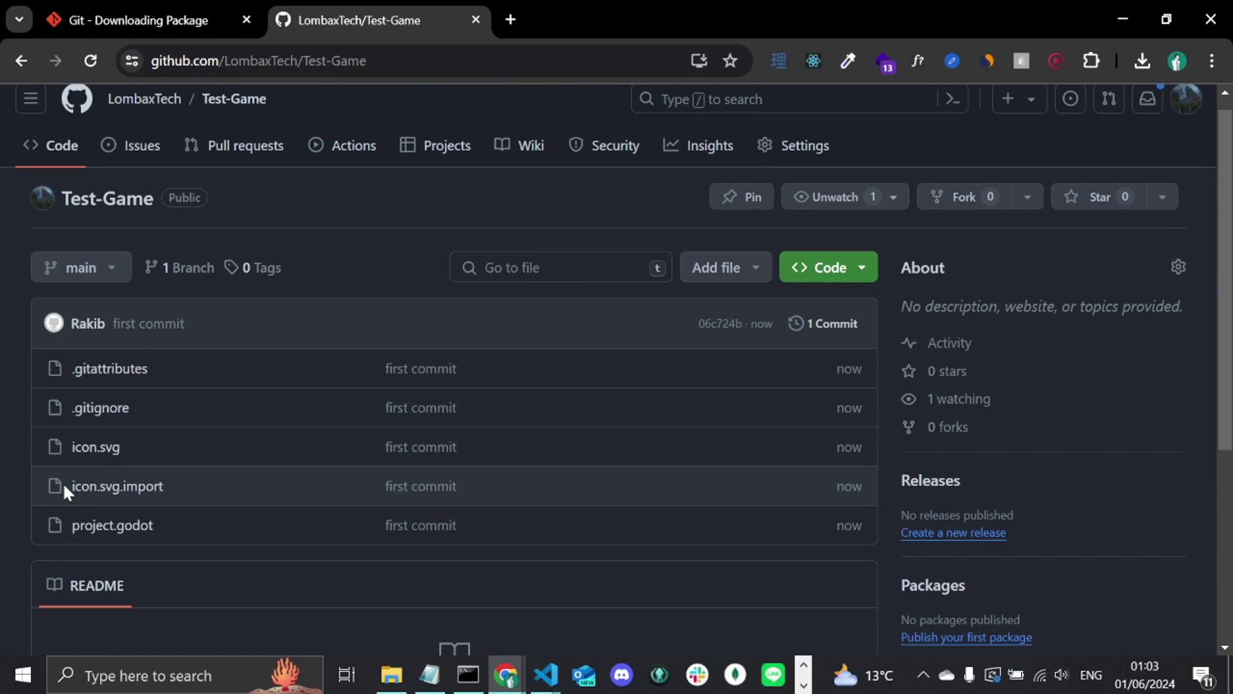
- Switch to the Godot editor and create a 2D scene with its root node named world
key("alt+Tab")
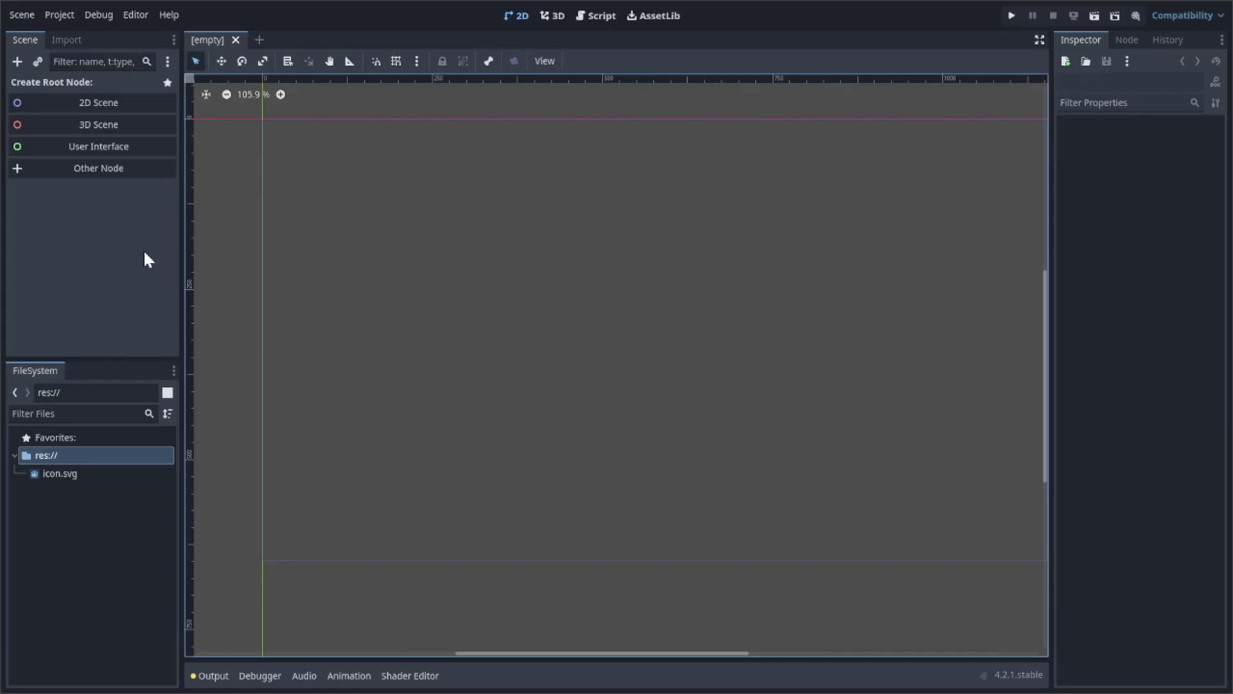
left_click(122, 108)
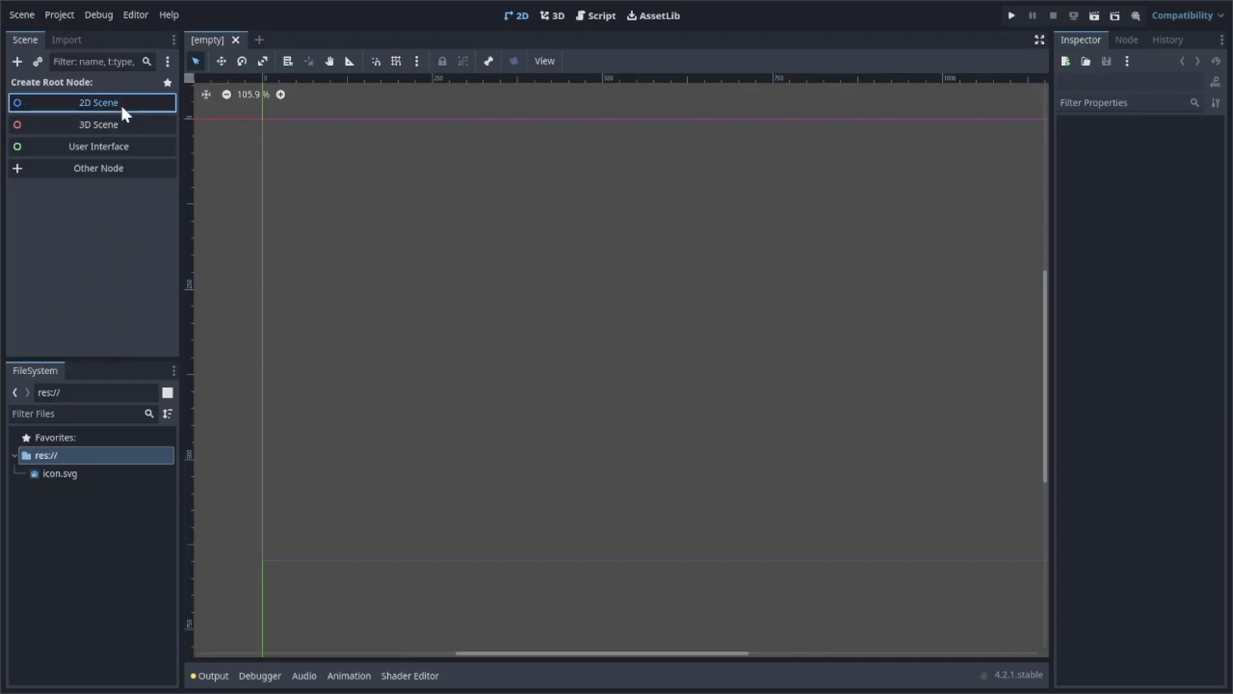
left_click(122, 107)
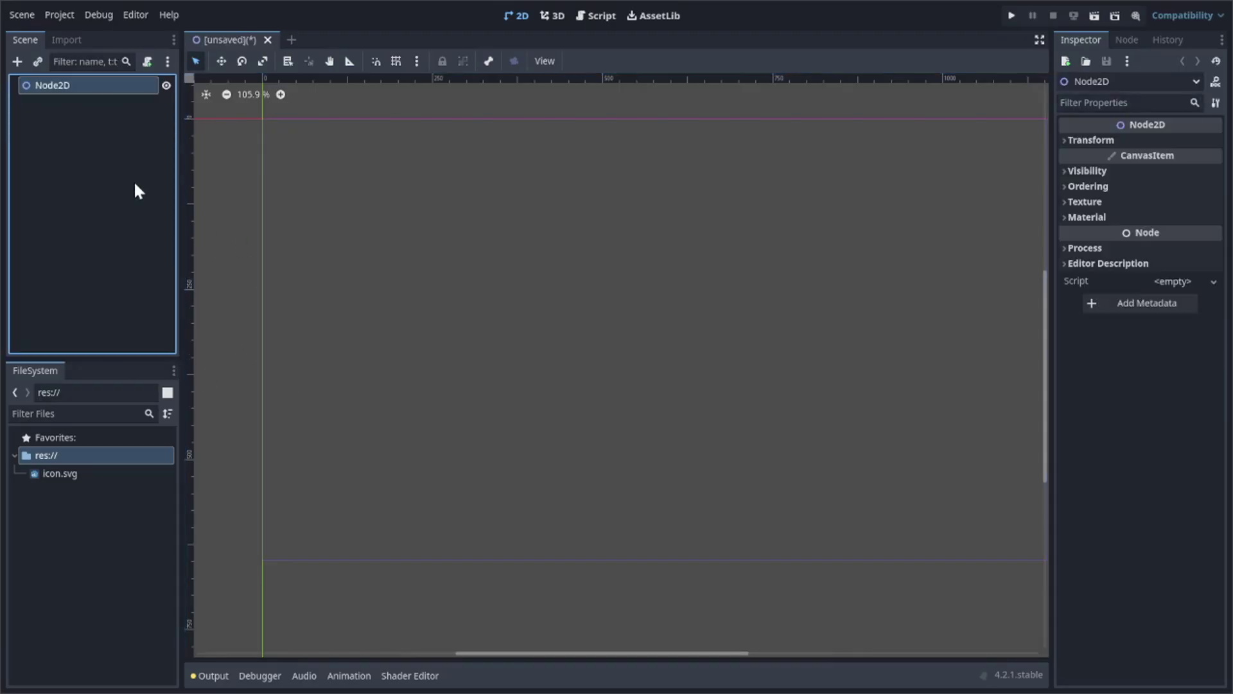
double_click(122, 90)
type("wo")
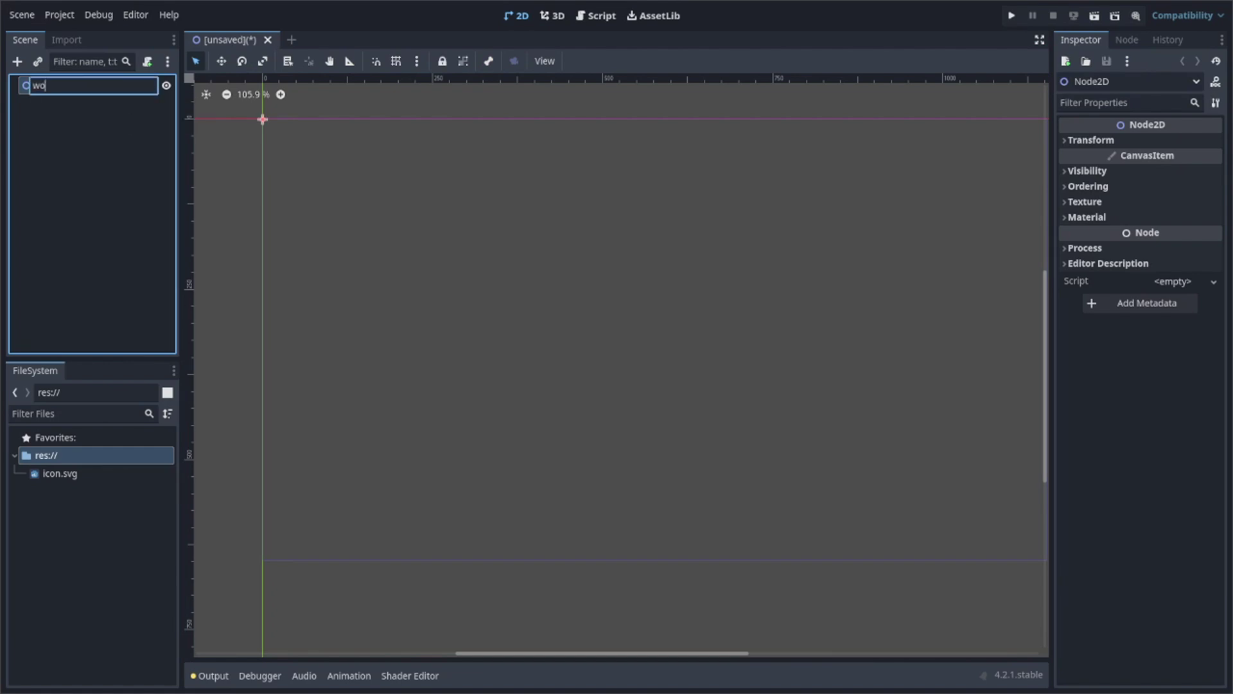
type("rld")
key("Return")
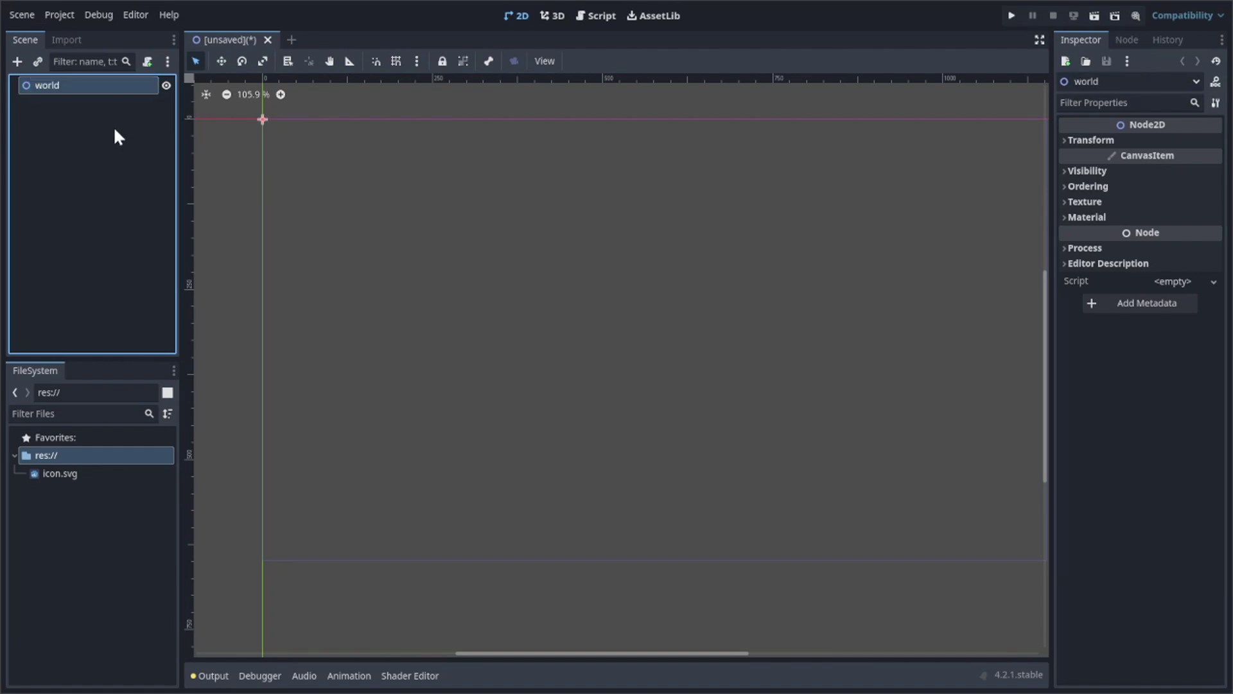
- Add a ColorRect node as a child of the world node
key("ctrl+a")
type("co")
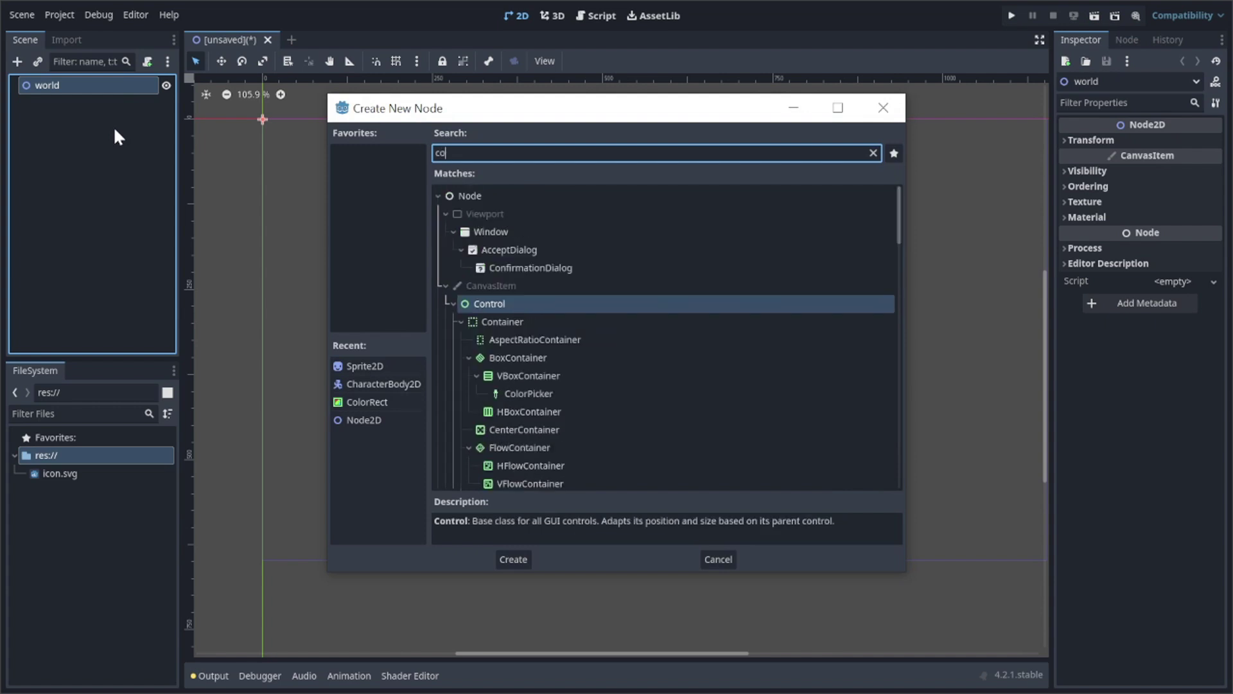
type("lor")
key("Return")
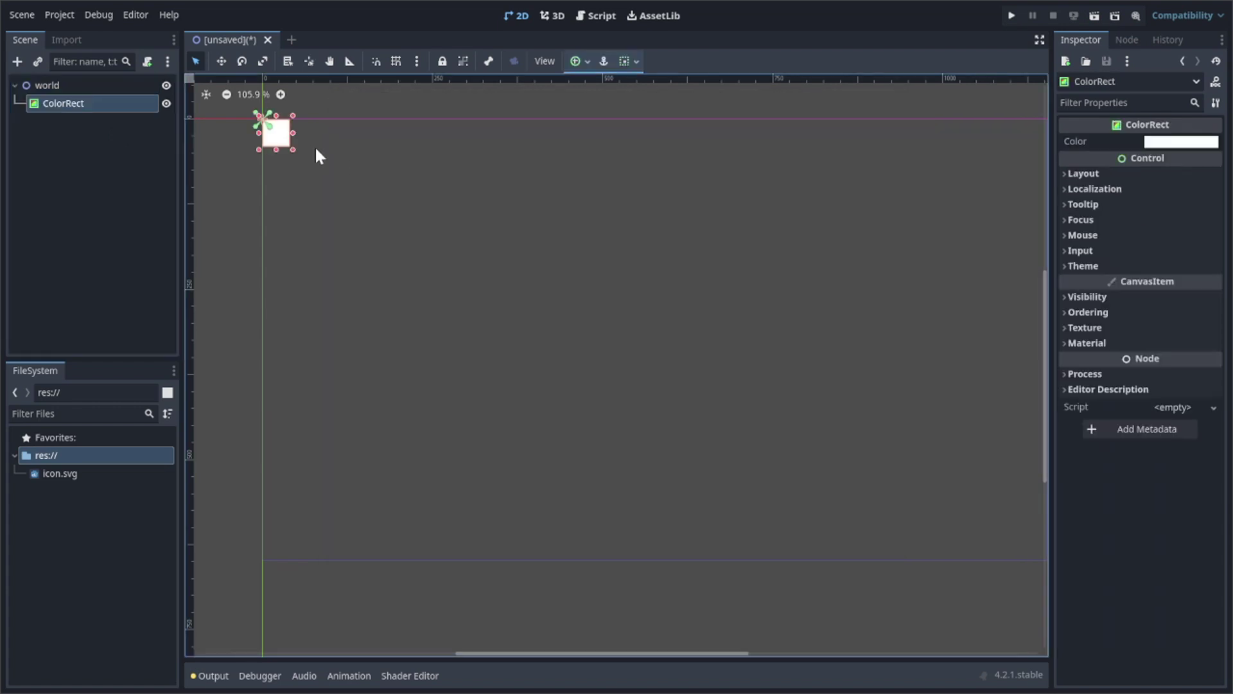
- Enlarge the ColorRect to about 1207 × 702 px so it covers the viewport frame, and save the scene as world.tscn
left_click_drag(293, 152, 951, 591)
right_click(951, 594)
scroll(485, 350, "down", 2)
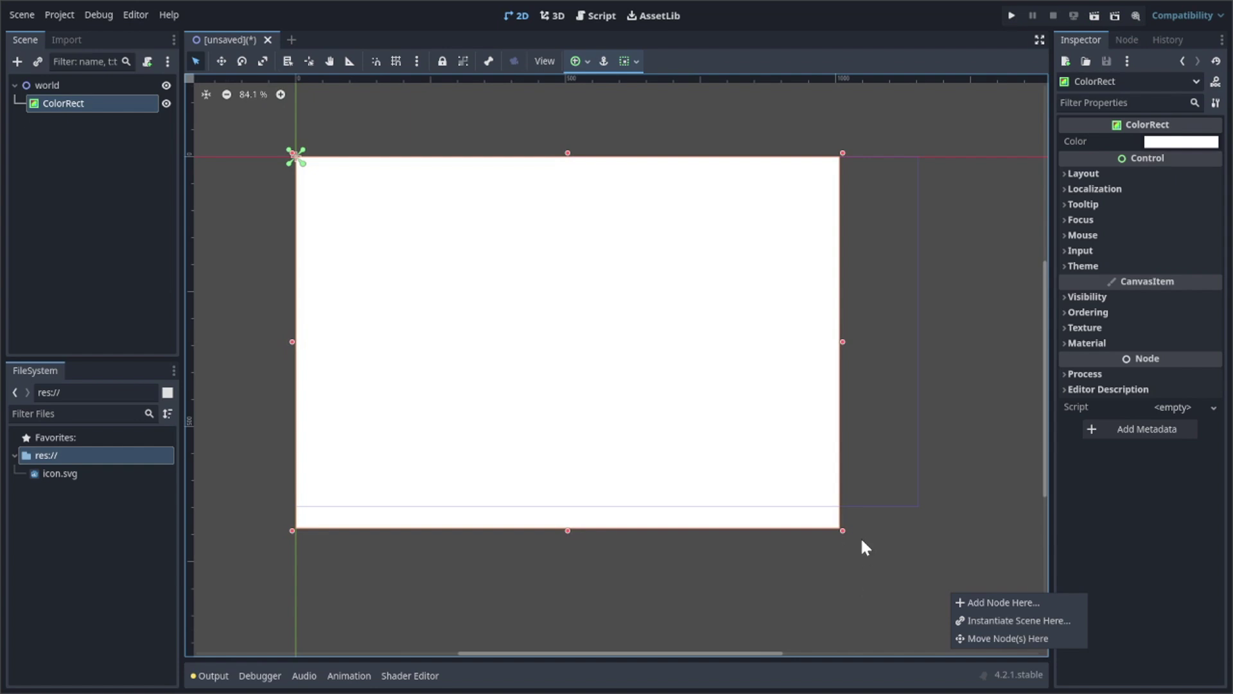
left_click(851, 535)
left_click_drag(844, 532, 950, 546)
key("ctrl+s")
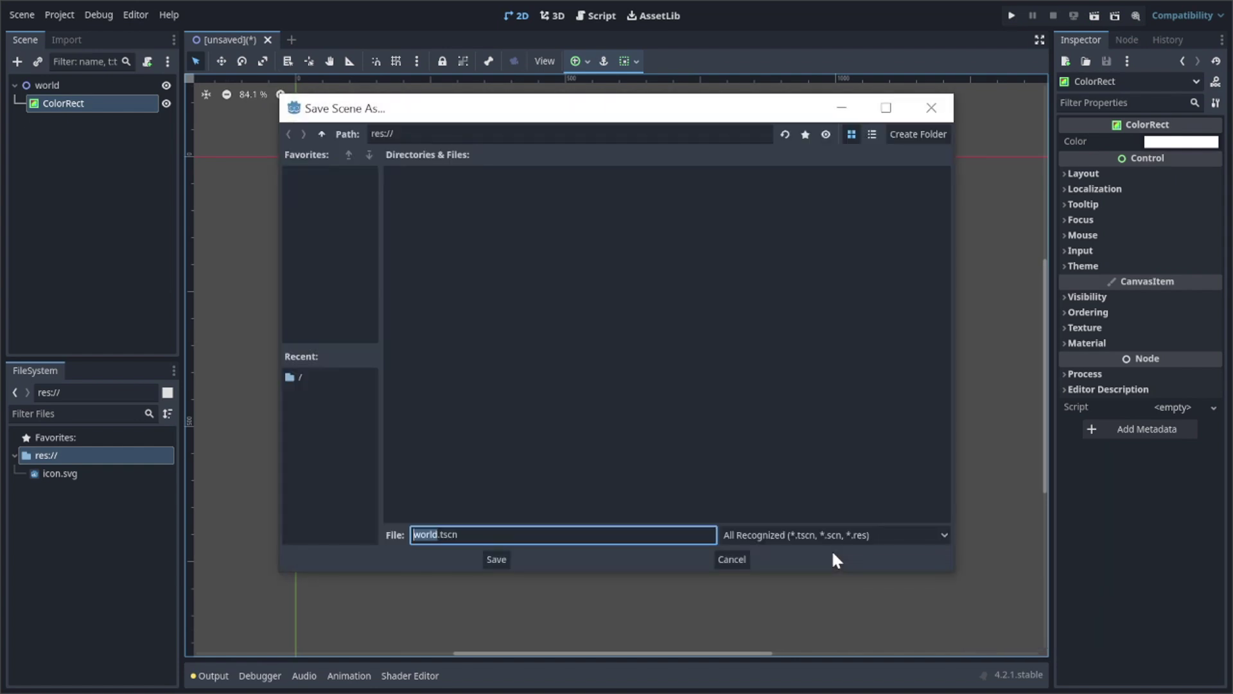
left_click(496, 559)
- Switch to Command Prompt and check for uncommitted changes with git status
key("alt+Tab")
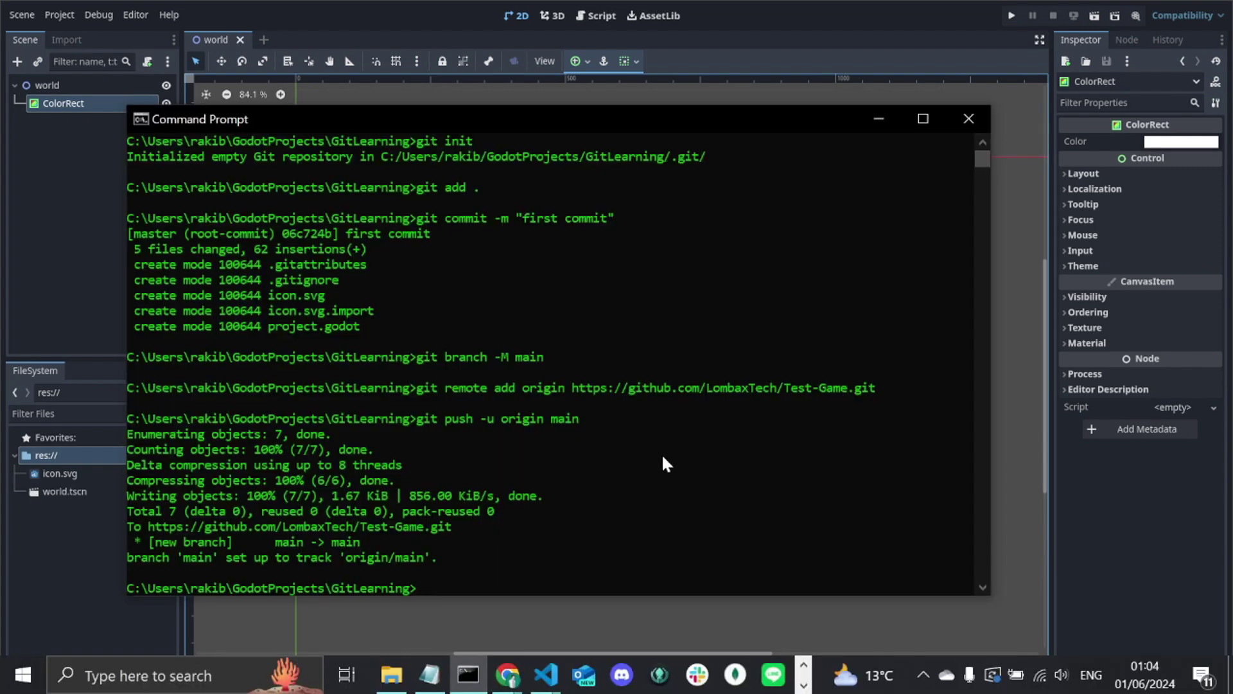
type("git status")
key("Return")
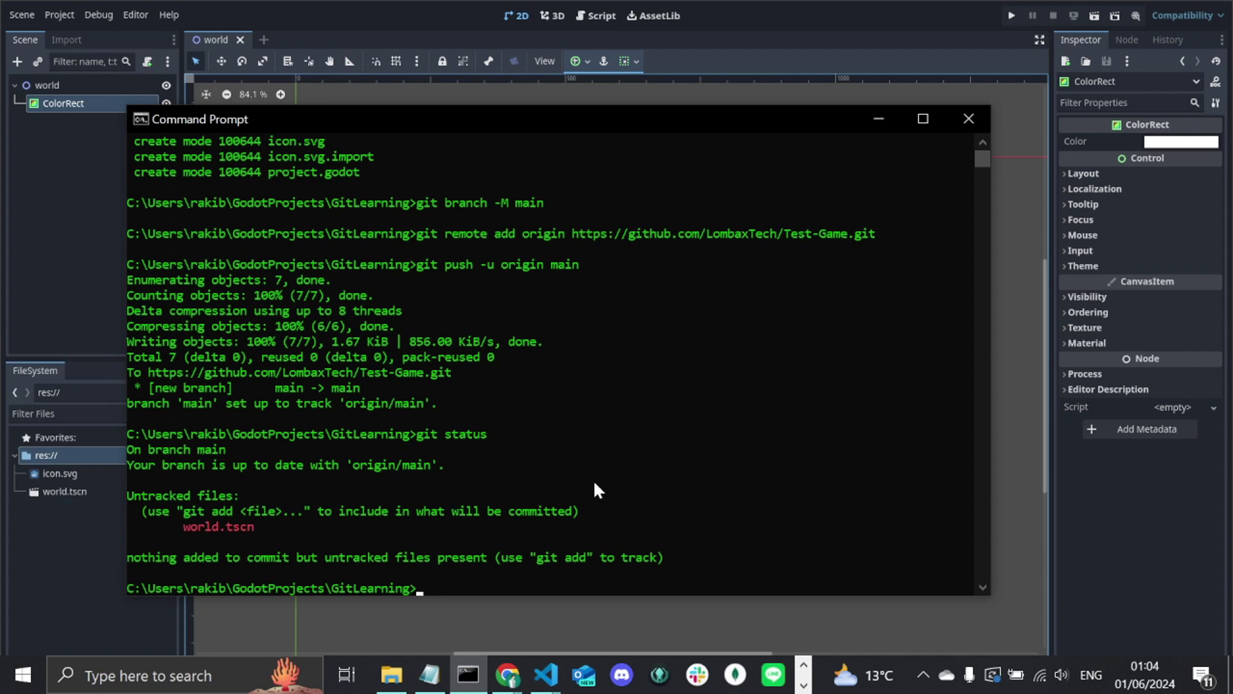
- Stage all changes with git add . and commit them with the message "created world"
type("git add .")
key("Return")
type("git co")
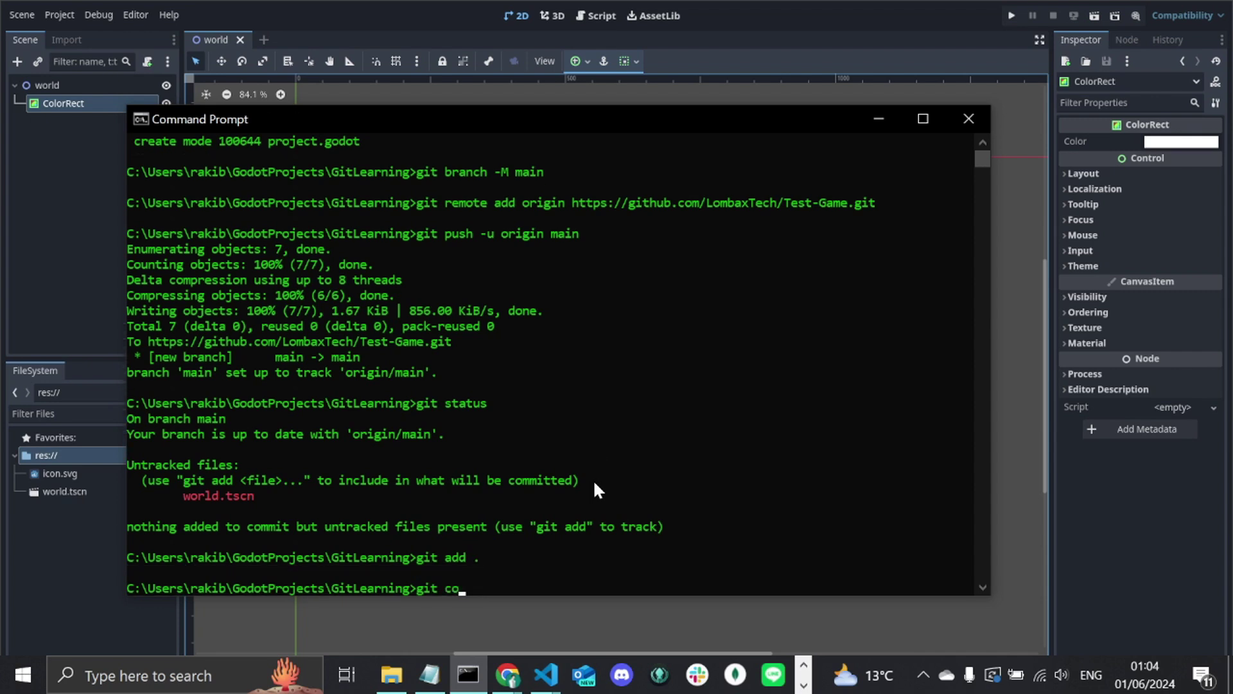
type("mmit -m \"\"")
type("created world")
key("Return")
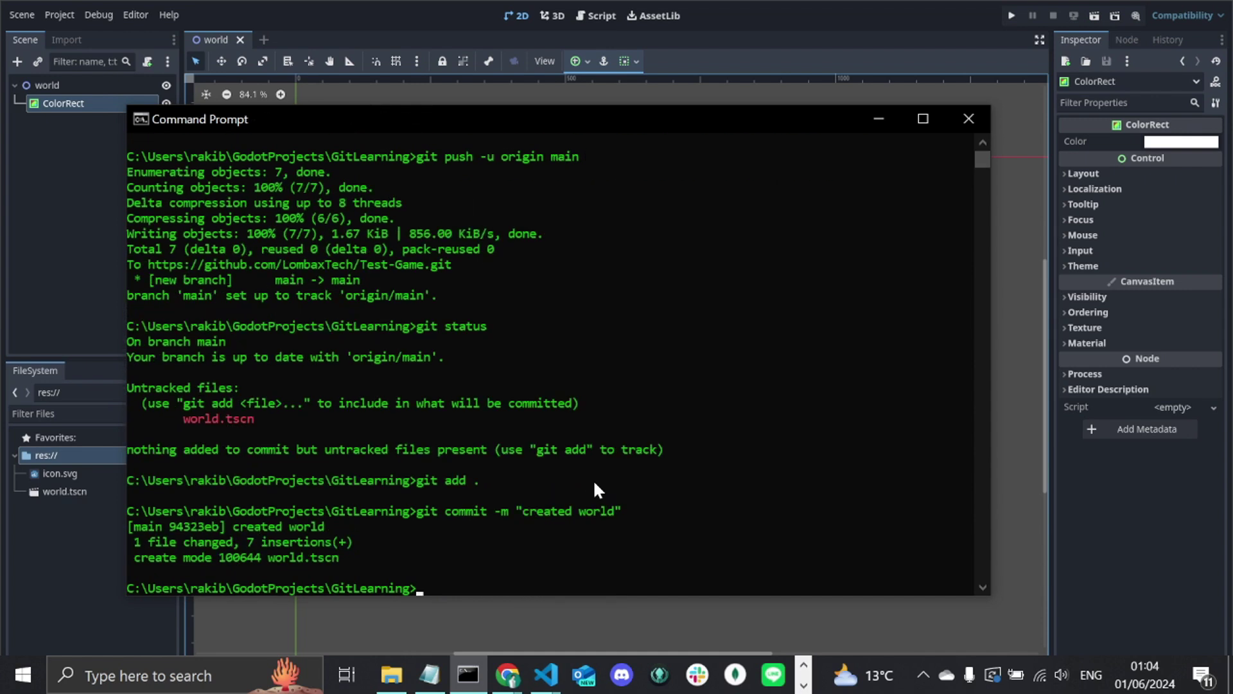
- Push the new commit with git push and reload the Test-Game repository page in the browser
type("git push")
key("Return")
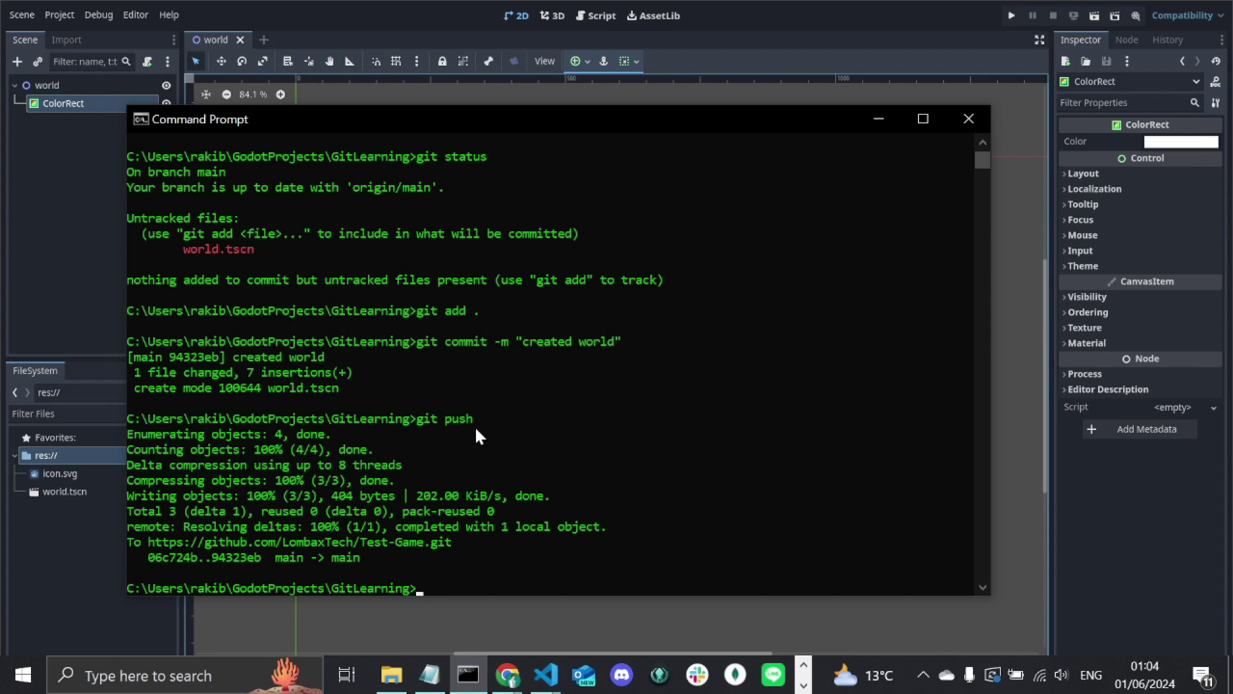
key("alt+Tab")
key("F5")
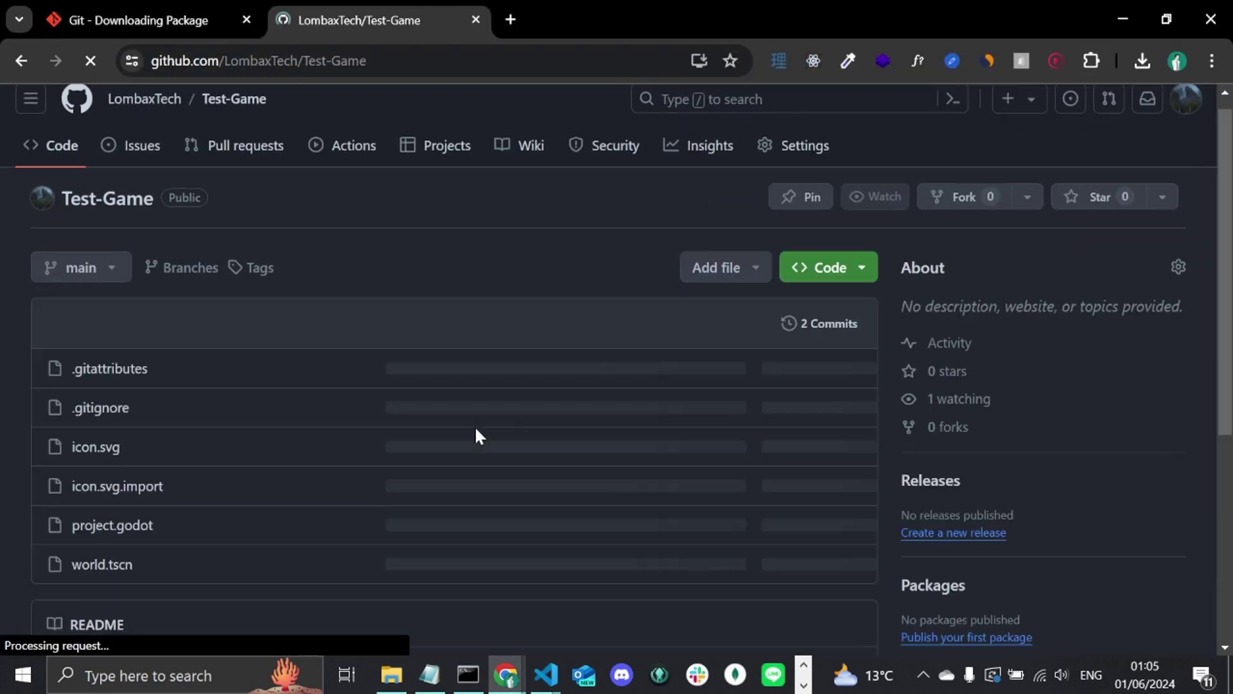
scroll(378, 397, "down", 2)
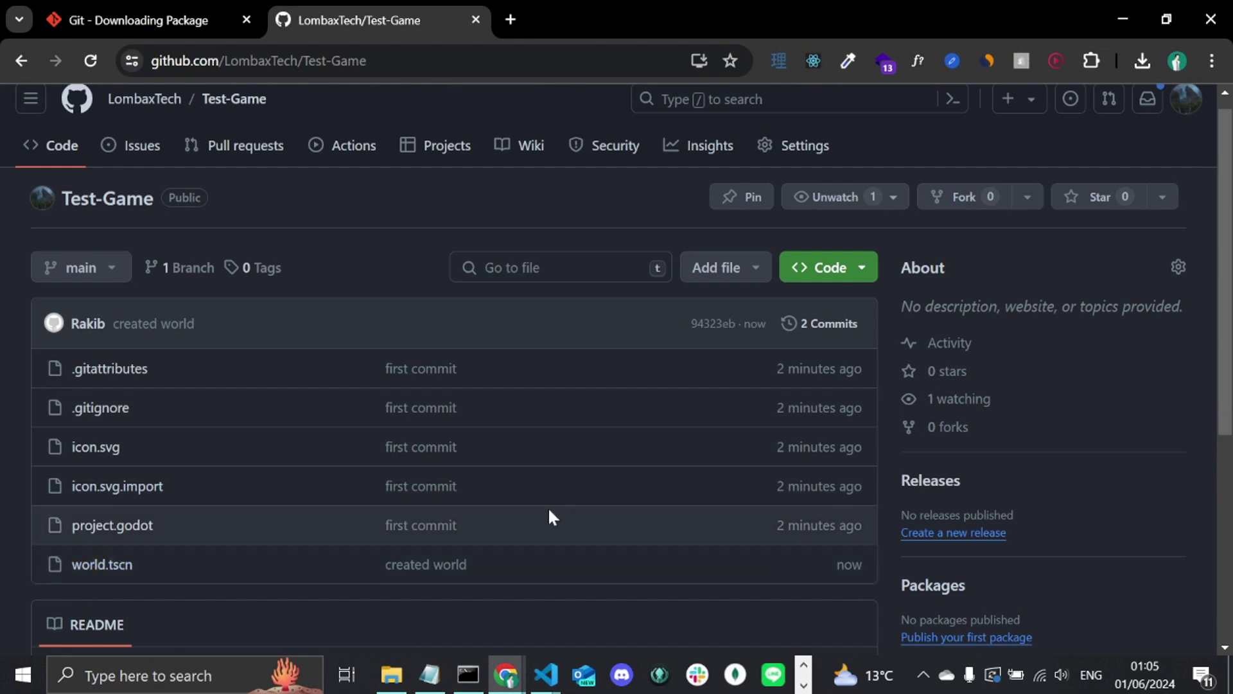
- Open the repository's commit history, examine the changes in the "created world" commit, and return to the commit list
left_click(832, 327)
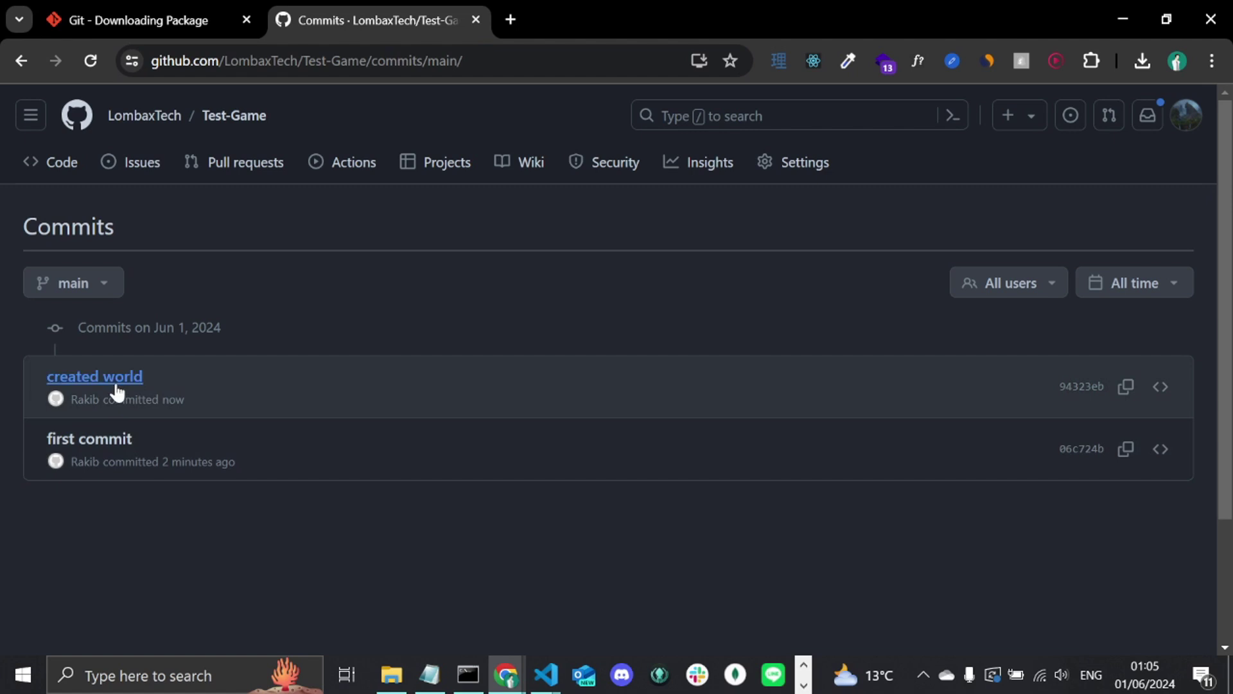
left_click(115, 384)
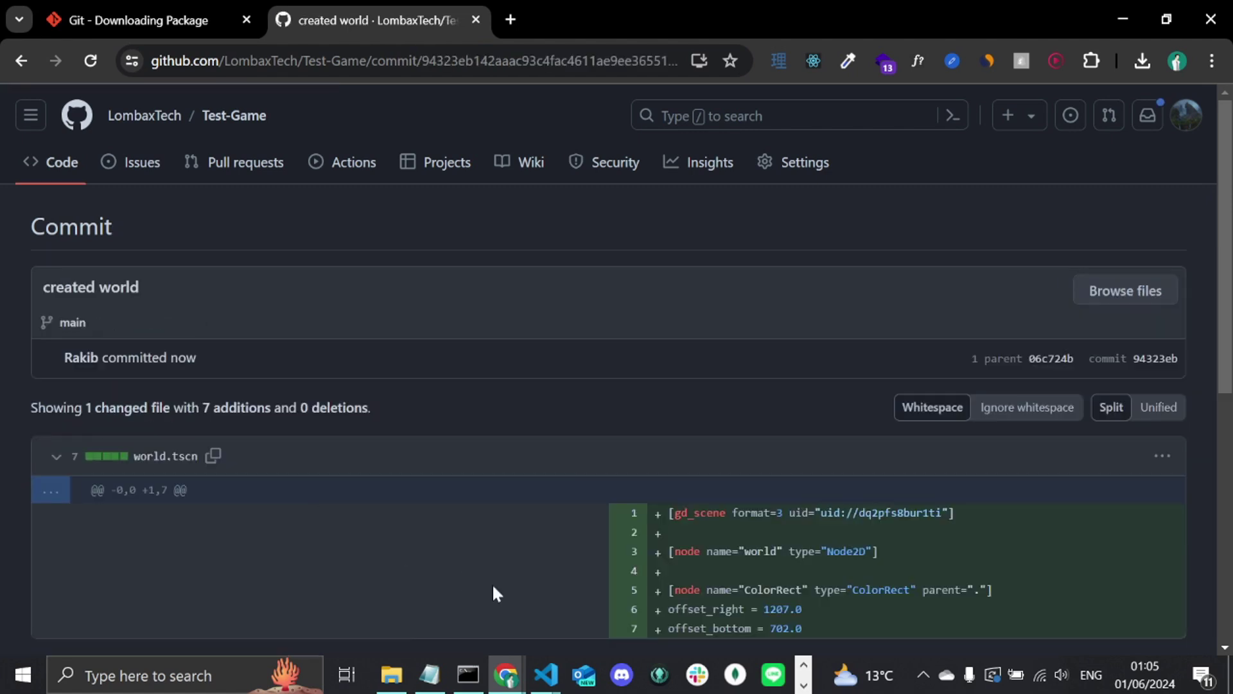
scroll(492, 583, "down", 3)
scroll(445, 489, "up", 3)
left_click(20, 64)
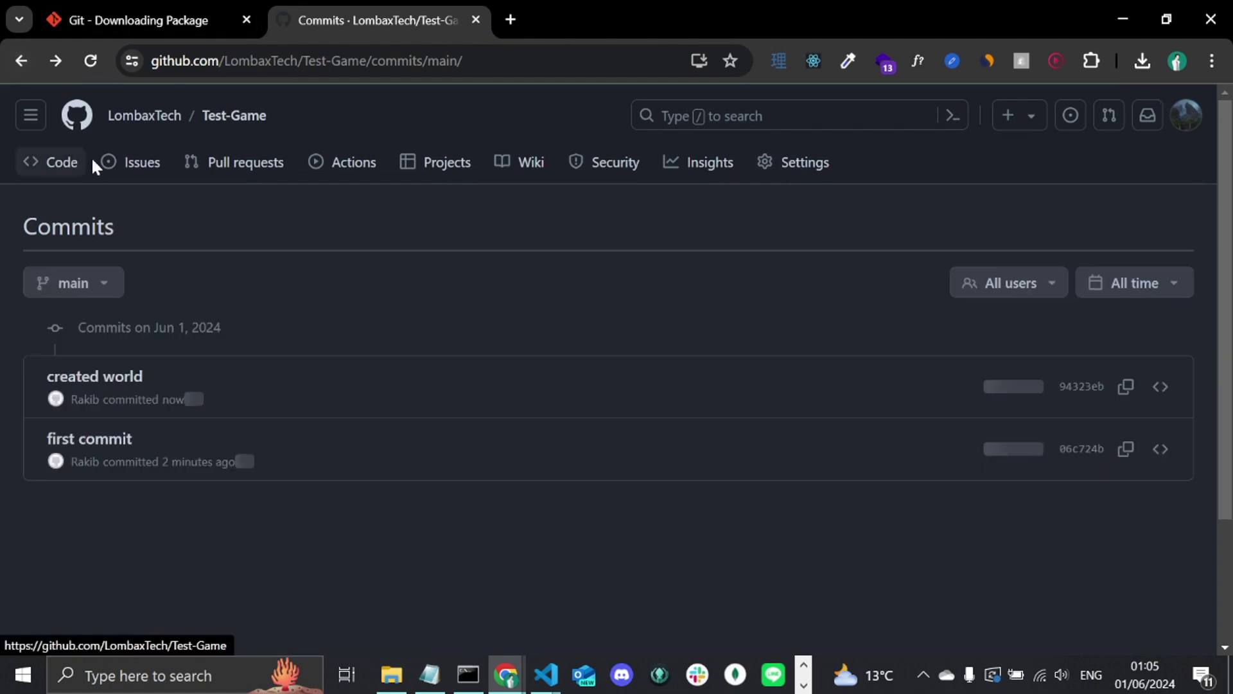